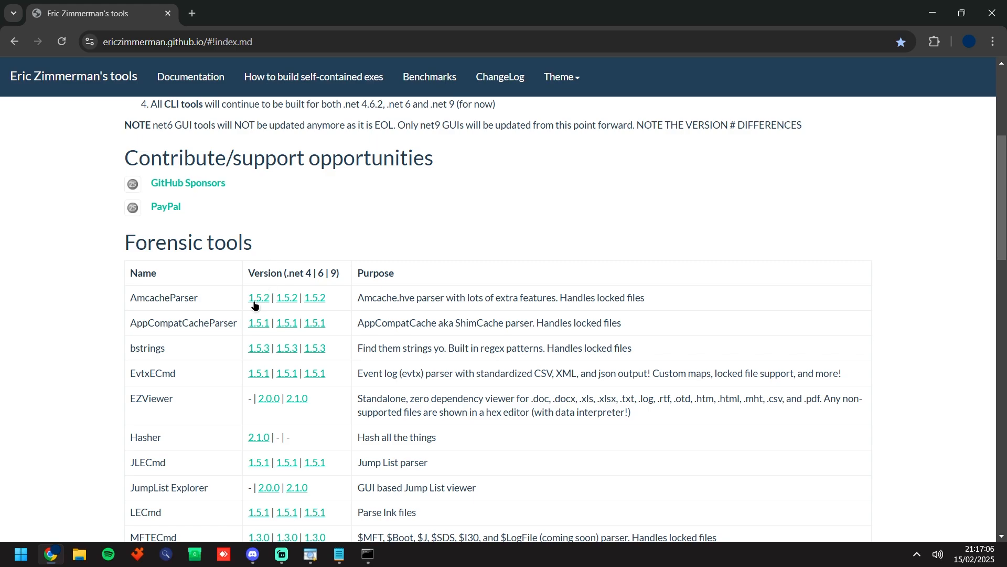
Step: Locate AmcacheParser in the Forensic tools table and examine its download versions for .NET 4, 6 and 9
left_click_drag(194, 301, 139, 298)
left_click(180, 298)
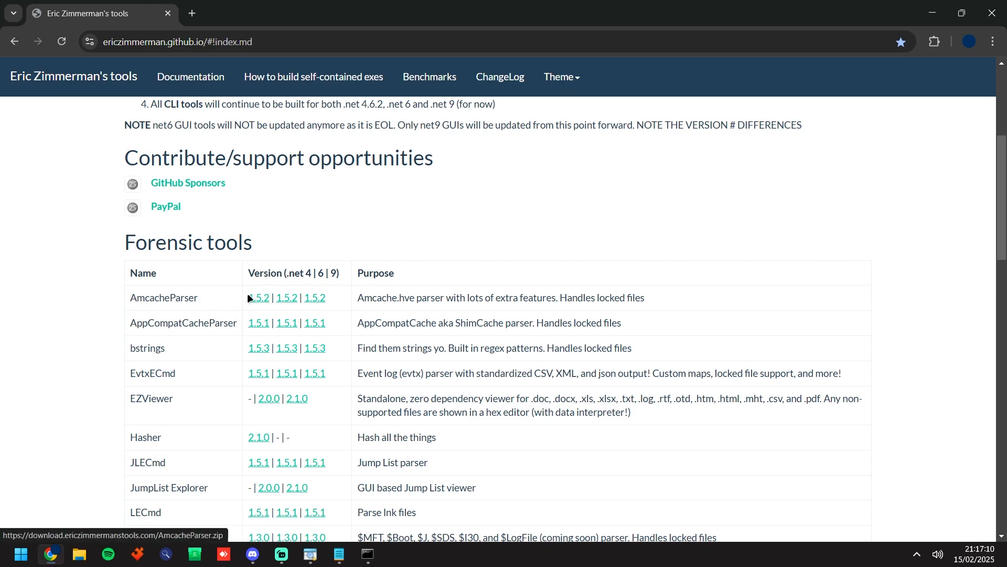
left_click_drag(247, 298, 333, 297)
left_click(333, 297)
left_click_drag(284, 273, 340, 273)
left_click(336, 278)
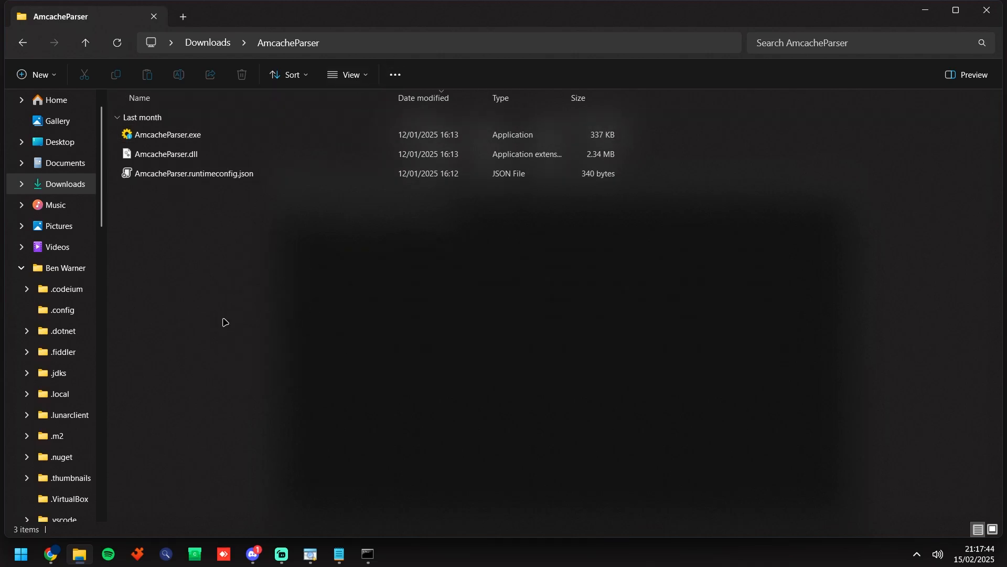
Step: Copy the AmcacheParser folder path, change the Command Prompt directory to it and clear the console
left_click(378, 44)
key("ctrl+c")
left_click(339, 488)
left_click(615, 317)
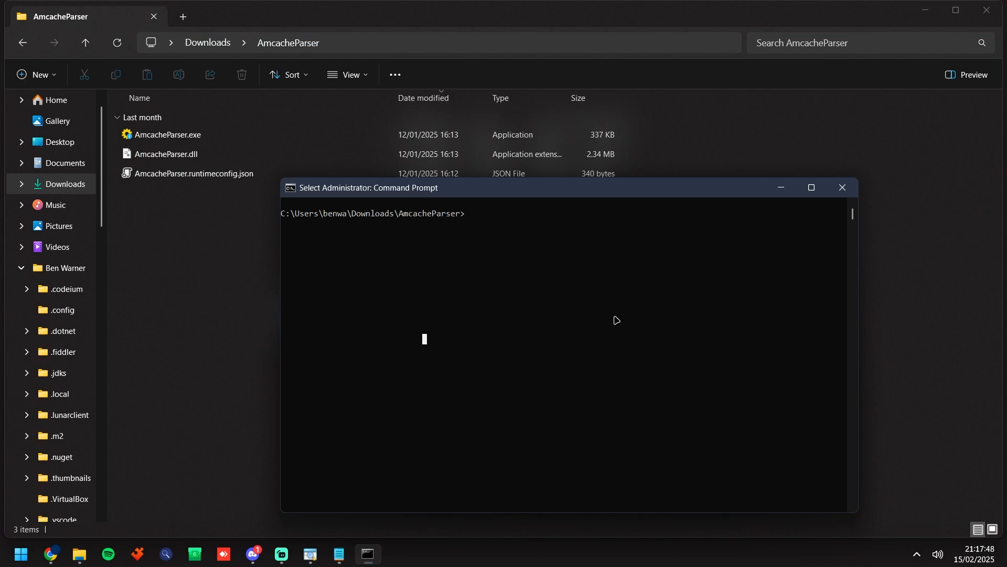
type("cd")
key("ctrl+v")
key("Return")
type("cls")
key("Return")
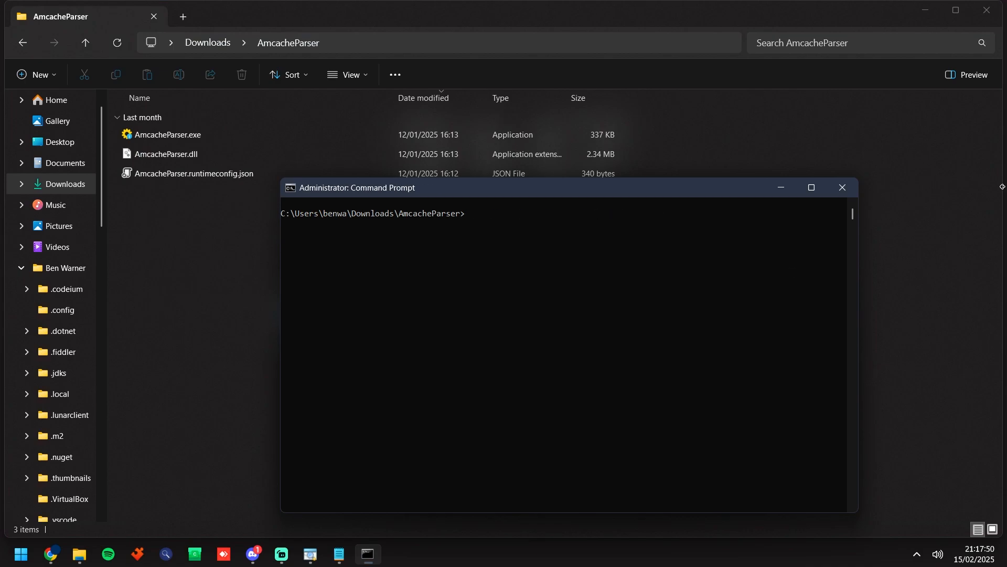
Step: Run AmcacheParser.exe -f "c:\Windows\appcompat\Programs\Amcache.hve" --csv . in the Command Prompt
key("Tab")
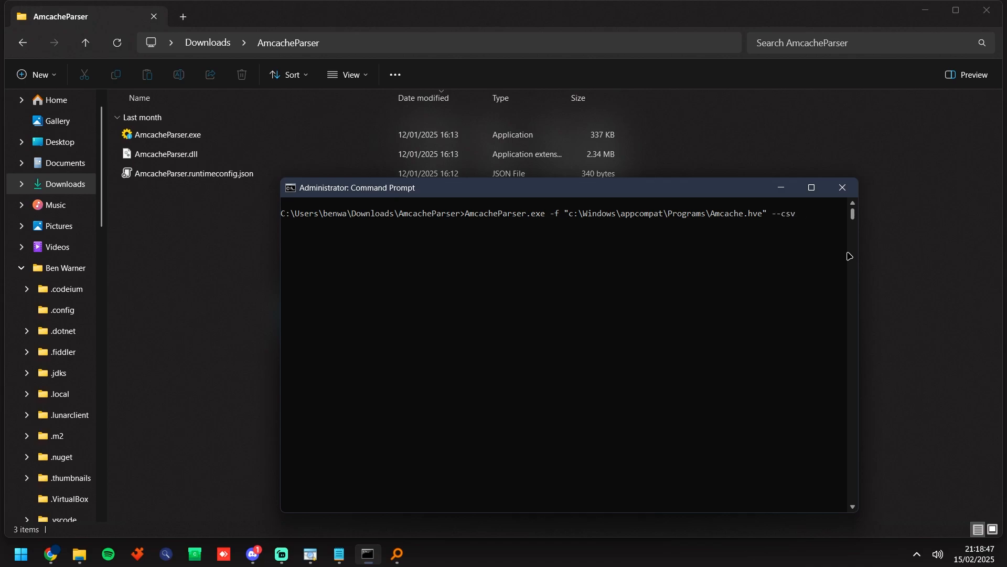
key("Return")
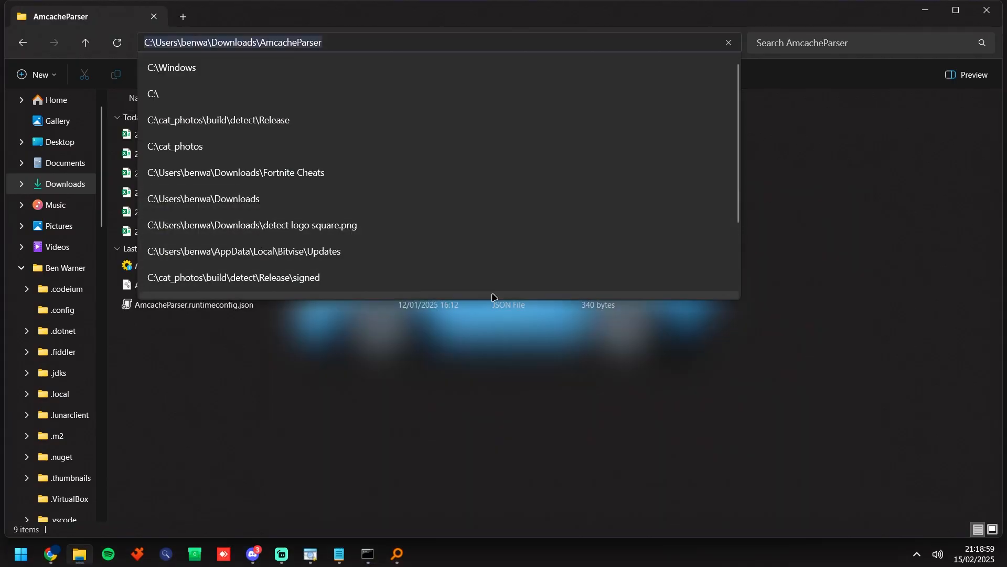
left_click(550, 325)
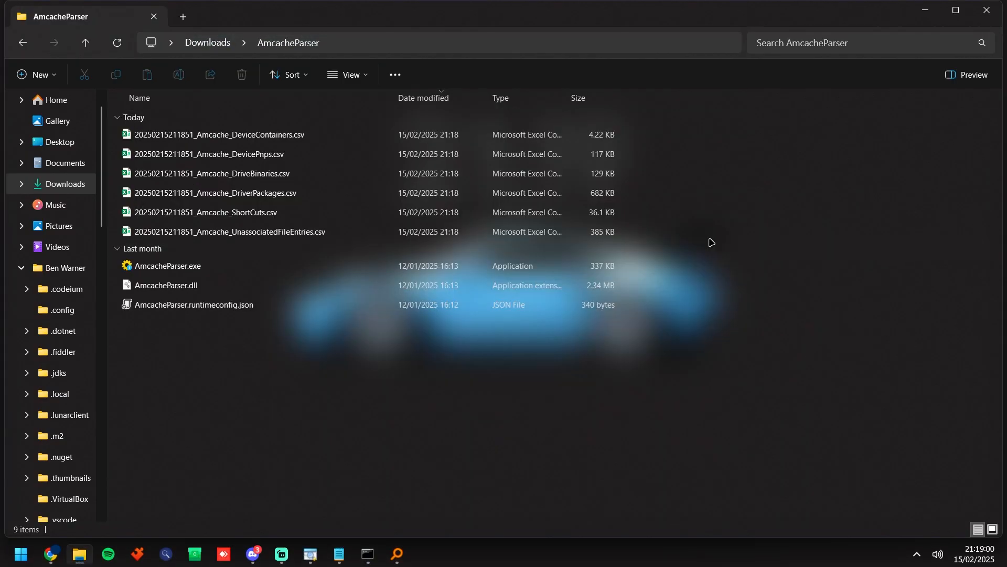
Step: Examine the generated Amcache CSV files, picking out DevicePnps, DriveBinaries and UnassociatedFileEntries in the AmcacheParser folder
left_click(697, 247)
left_click_drag(651, 235, 379, 113)
left_click(759, 198)
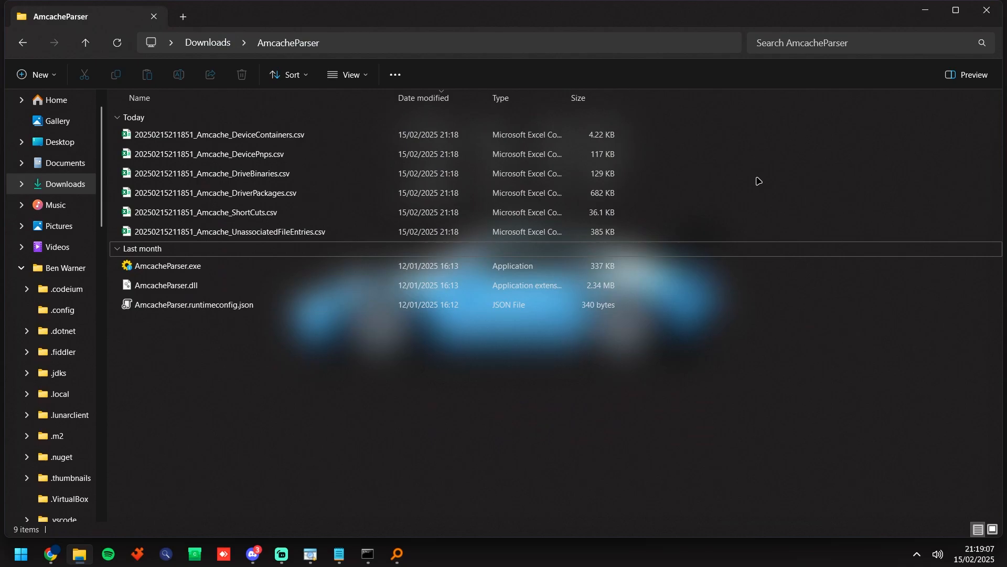
left_click(283, 154)
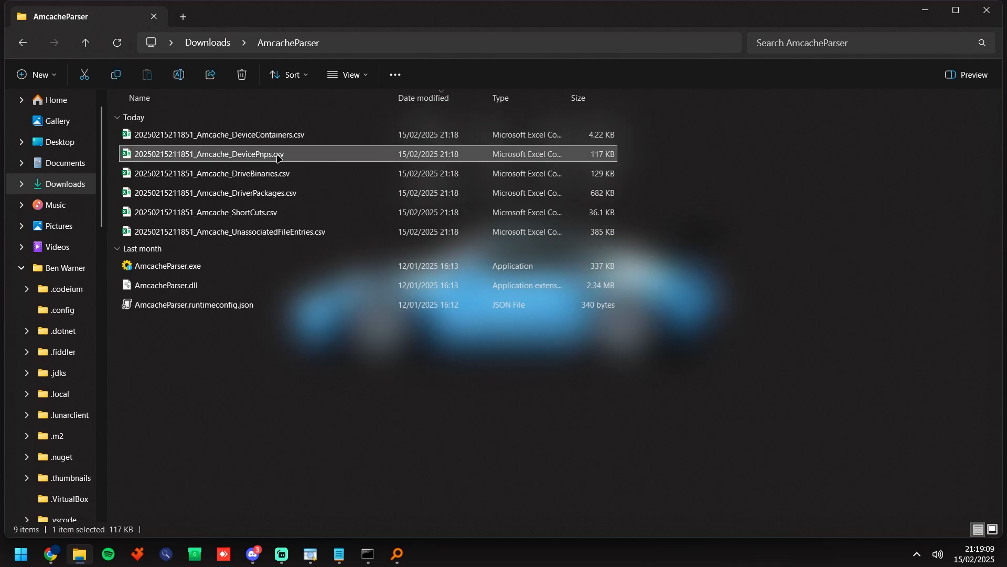
left_click(319, 174, "ctrl")
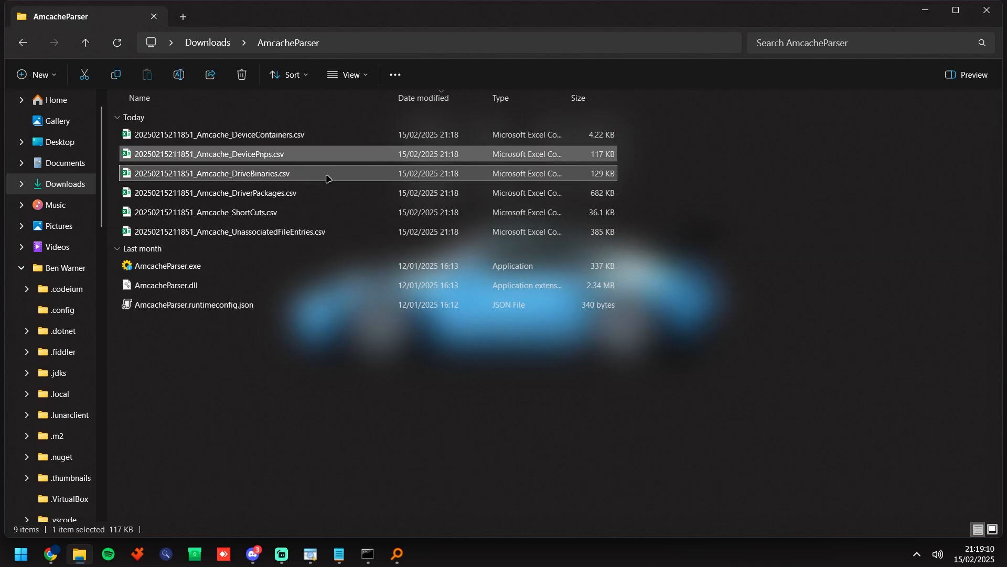
left_click(330, 231, "ctrl")
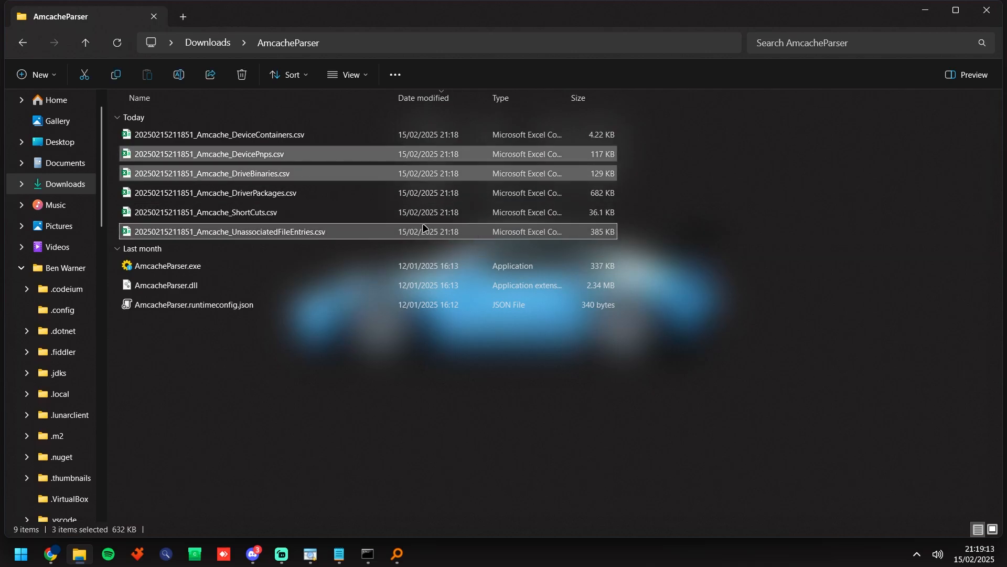
Step: Delete the DeviceContainers, DriverPackages and ShortCuts CSV files from the AmcacheParser folder
left_click(591, 193)
left_click(593, 212, "ctrl")
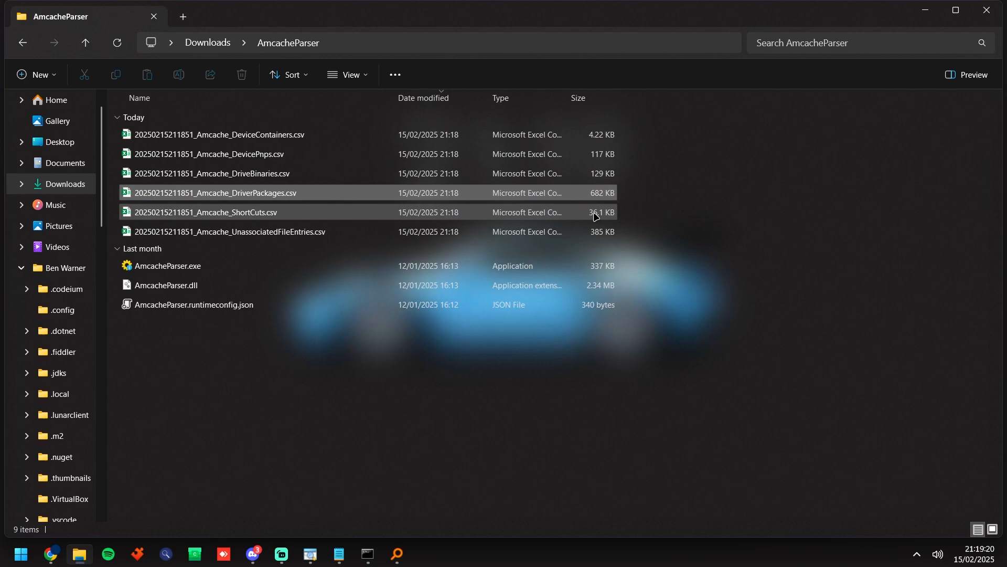
left_click(591, 134, "ctrl")
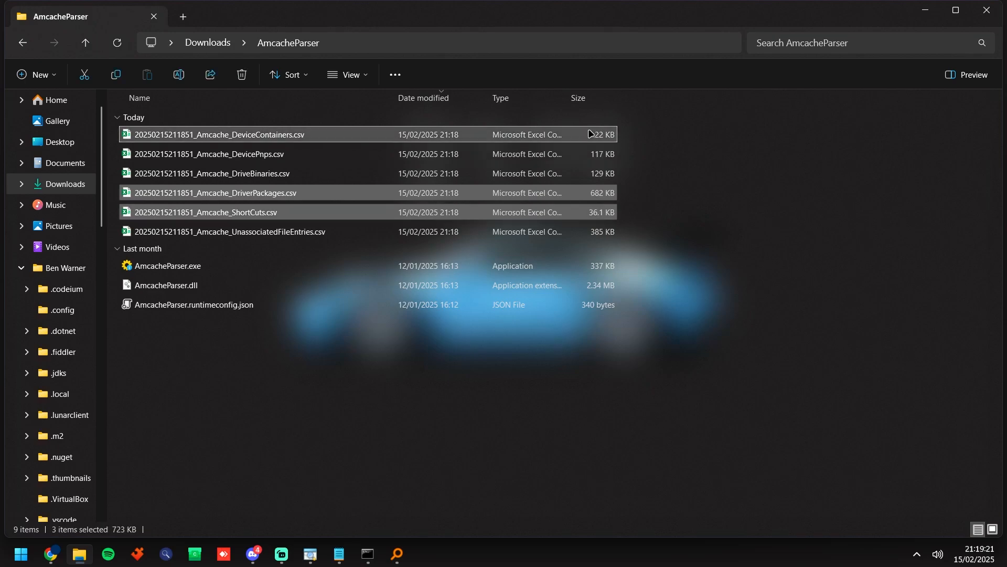
key("Delete")
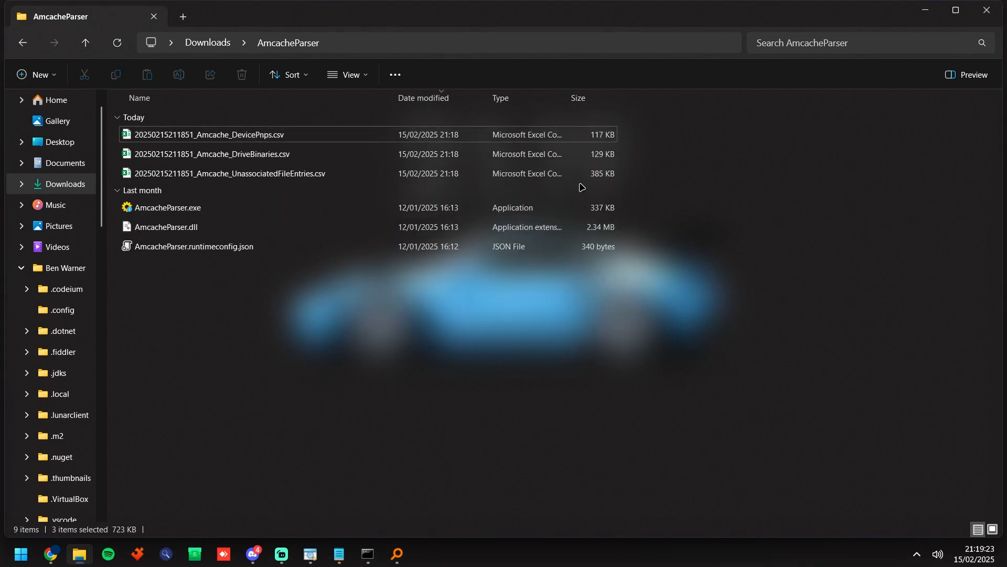
Step: Switch to Chrome and search the tools page for "timeline" to locate the Timeline Explorer download versions
left_click(50, 554)
key("ctrl+f")
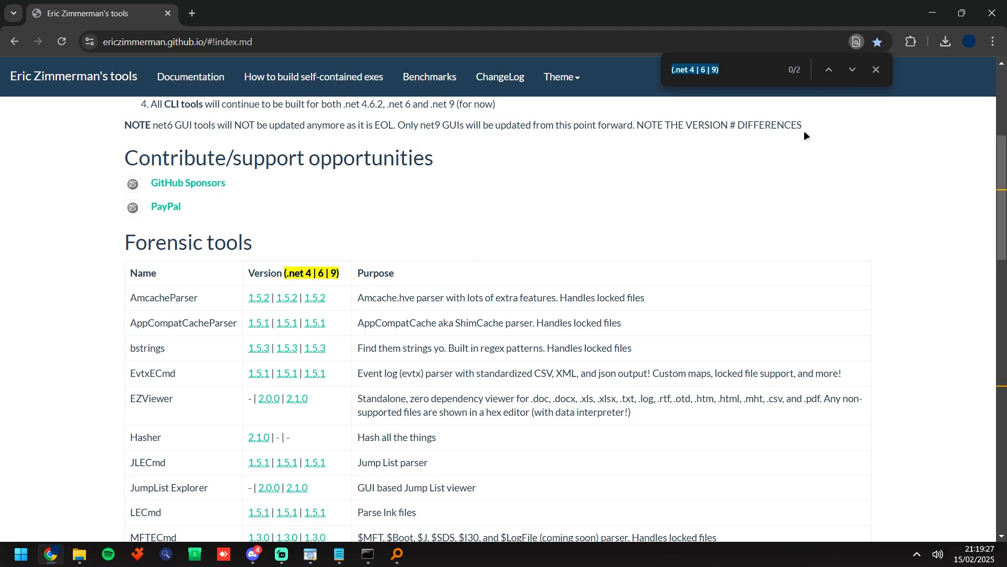
type("timeline")
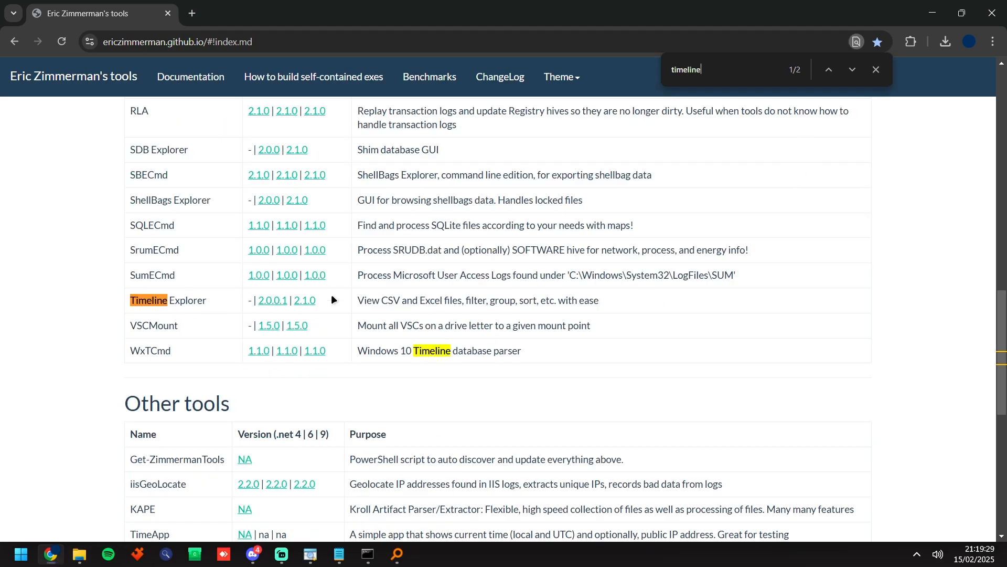
left_click_drag(332, 296, 221, 307)
left_click(325, 304)
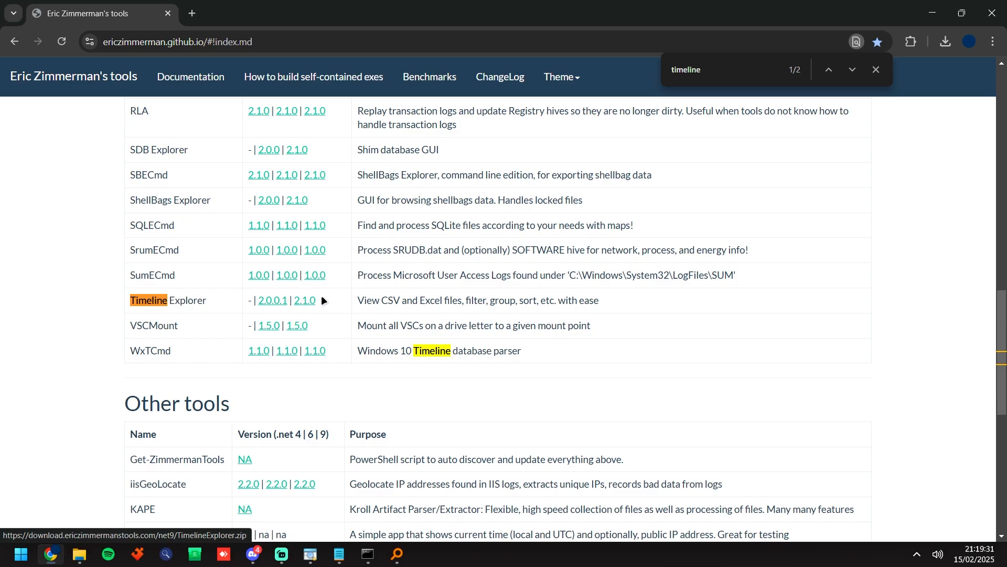
Step: Search Windows for "timeline" and launch TimelineExplorer.exe
key("super")
type("timeline")
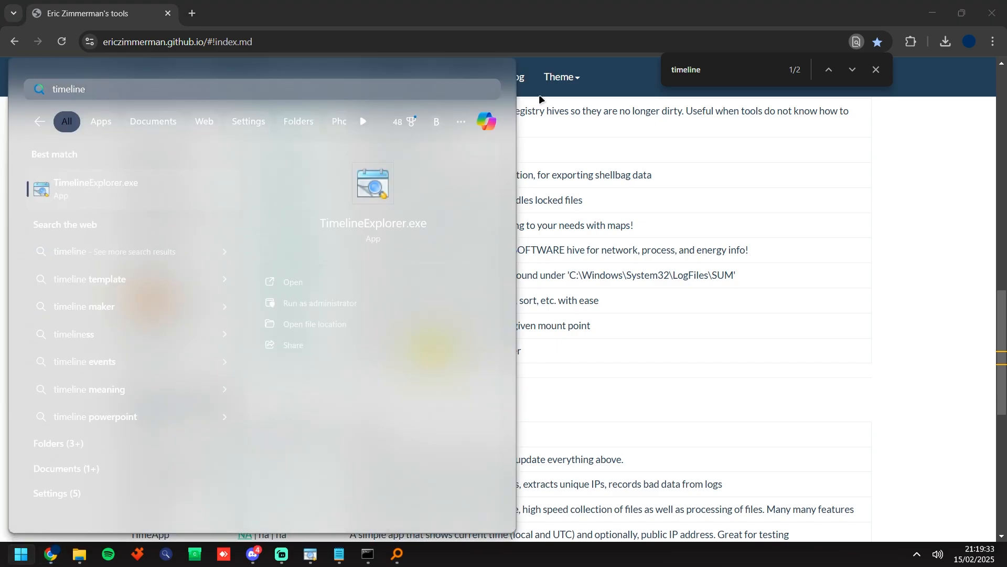
key("Return")
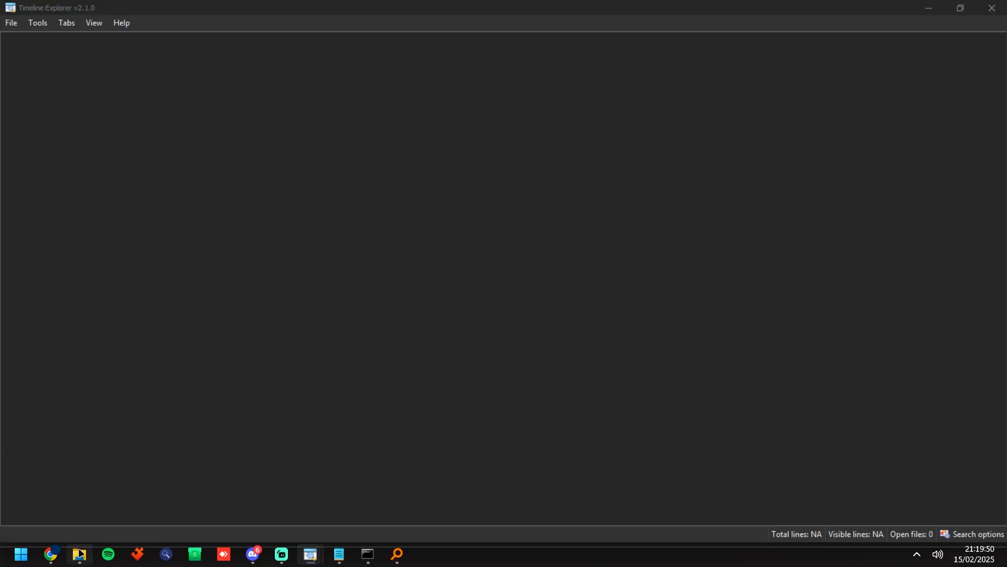
Step: Load the DevicePnps, DriveBinaries and UnassociatedFileEntries CSV files into Timeline Explorer and remove the Size filter
left_click(85, 550)
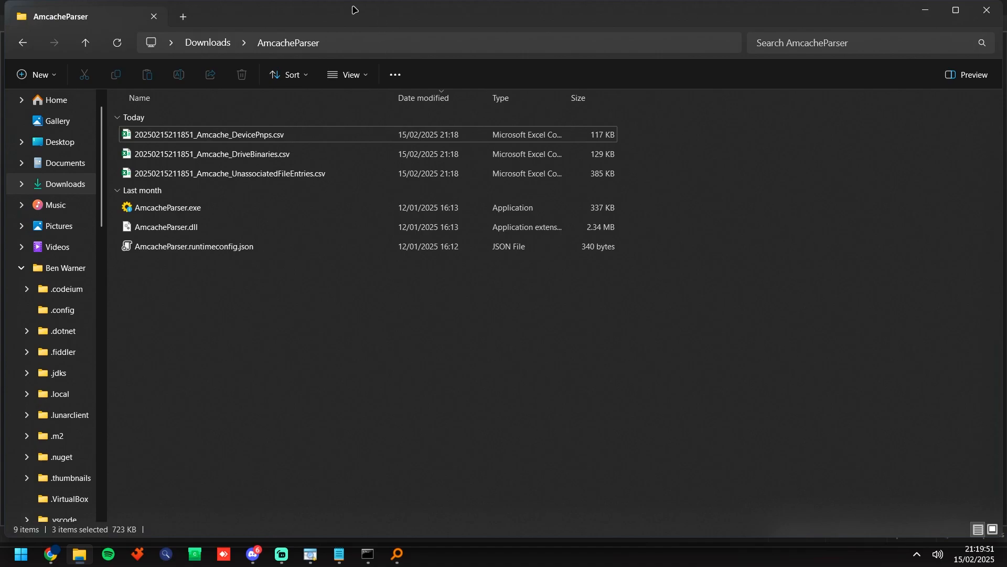
left_click_drag(353, 7, 633, 135)
left_click(509, 297)
left_click(488, 258, "shift")
left_click_drag(488, 258, 111, 218)
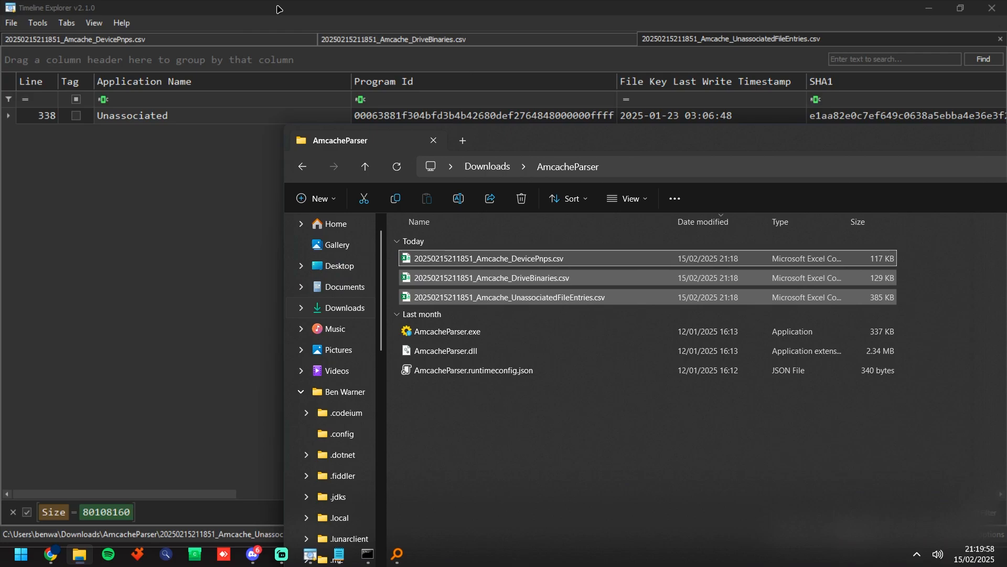
left_click(279, 9)
left_click(13, 512)
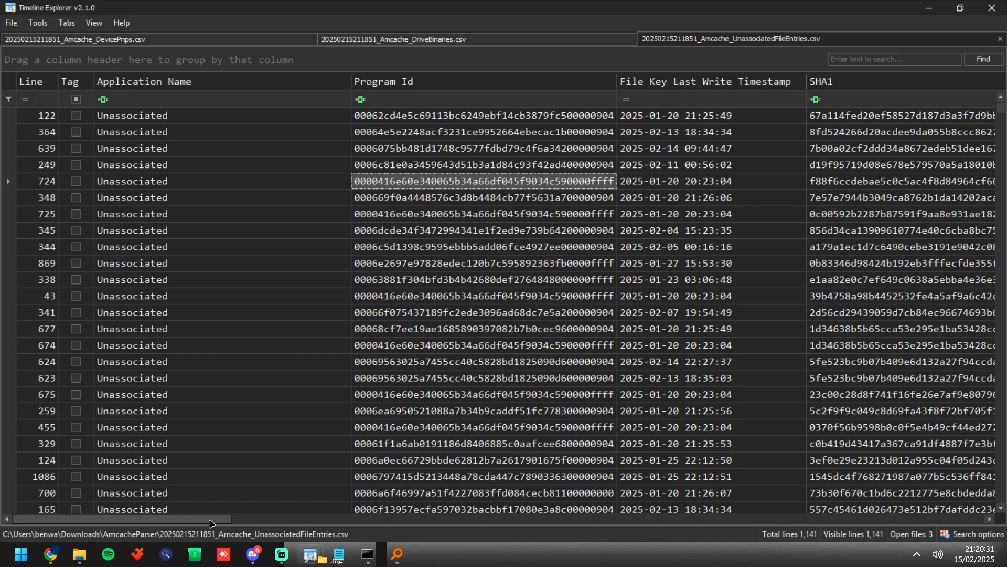
Step: Copy the first row's SHA1 hash from its cell contents and filter the SHA1 column by 67a114fed20ef58527d187d3a3f7d9bbdab2f563
left_click_drag(211, 524, 302, 523)
left_click(500, 122)
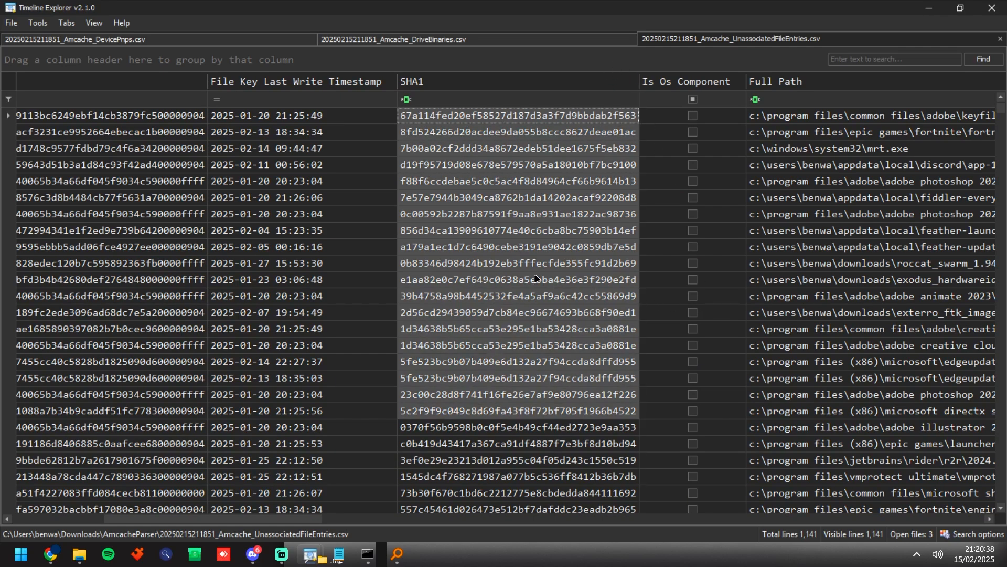
double_click(490, 119)
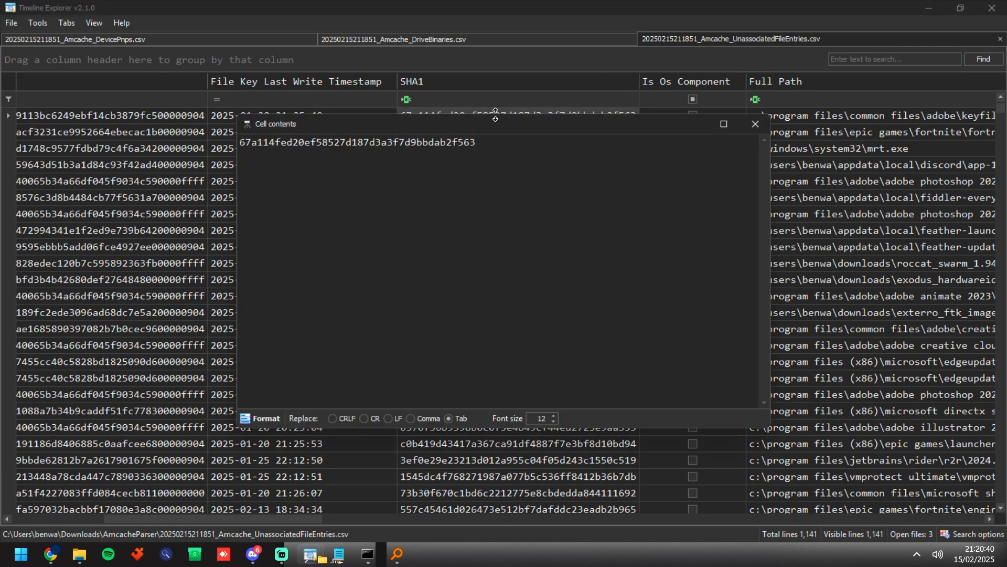
left_click_drag(501, 152, 223, 163)
key("ctrl+c")
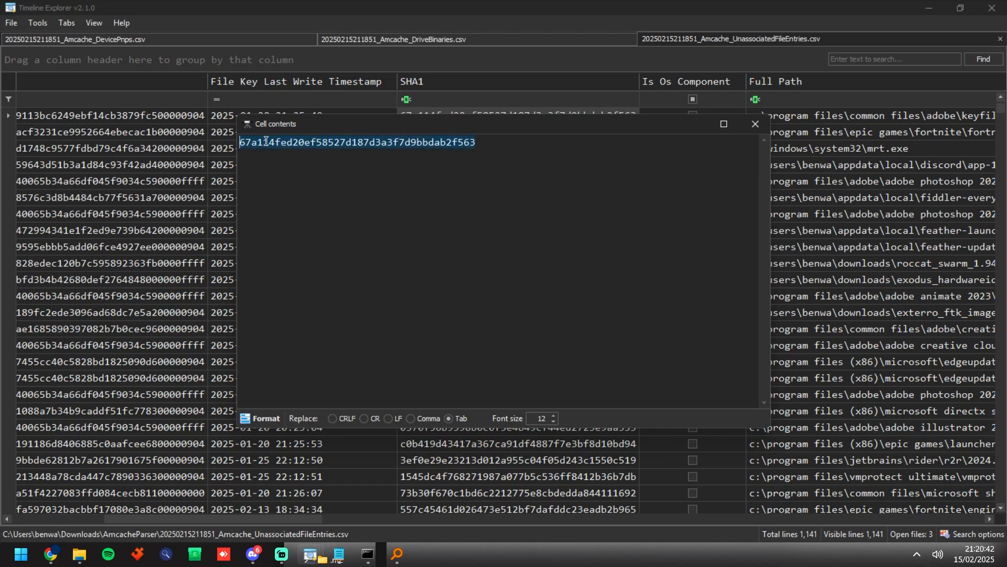
left_click(755, 124)
left_click(445, 100)
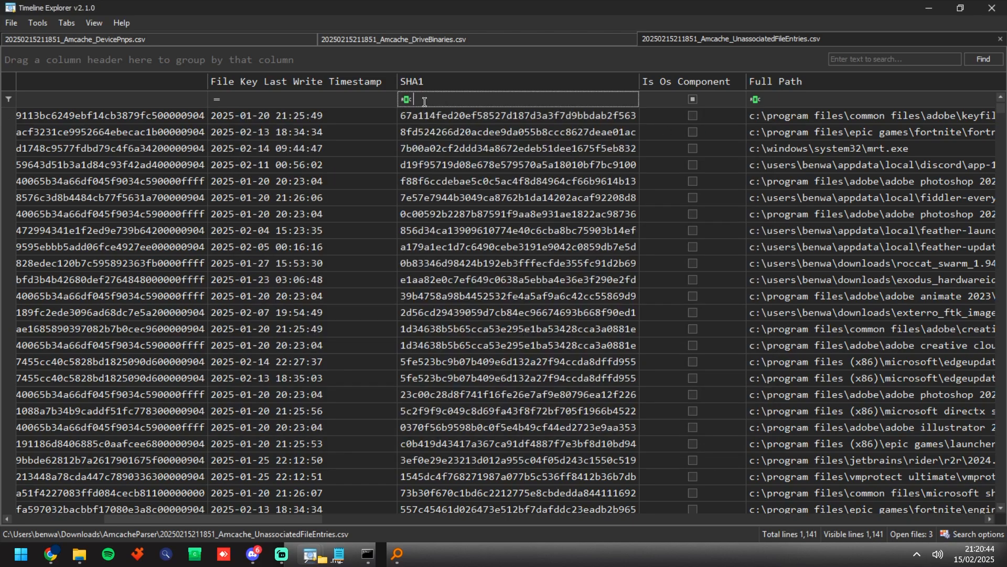
key("ctrl+v")
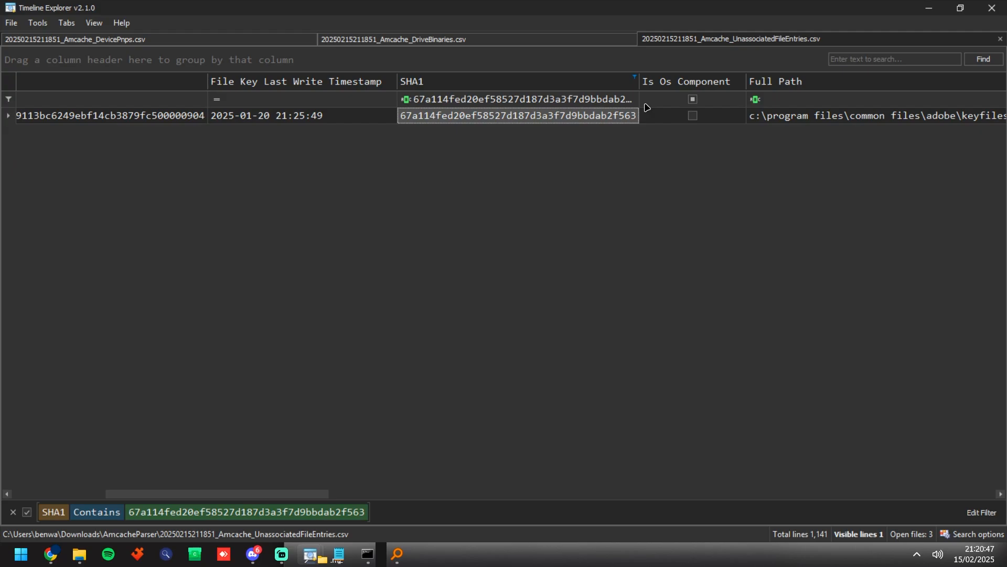
Step: Clear the hash filter from the SHA1 column of the UnassociatedFileEntries data
left_click(607, 101)
left_click(477, 119)
left_click(491, 105)
key("BackSpace")
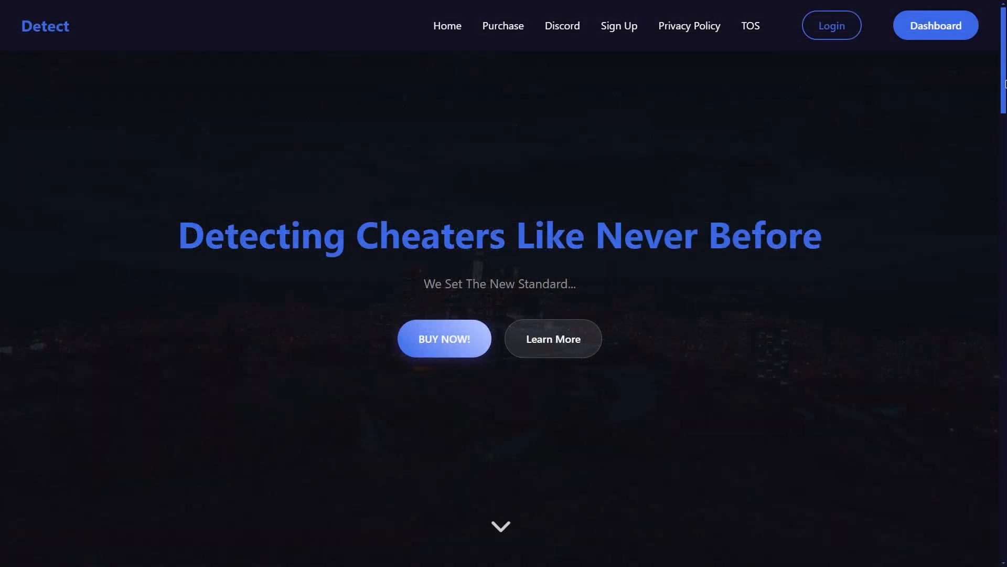
Step: Review the licence plans on the Detect website and log in to its dashboard
left_click_drag(1005, 71, 947, 361)
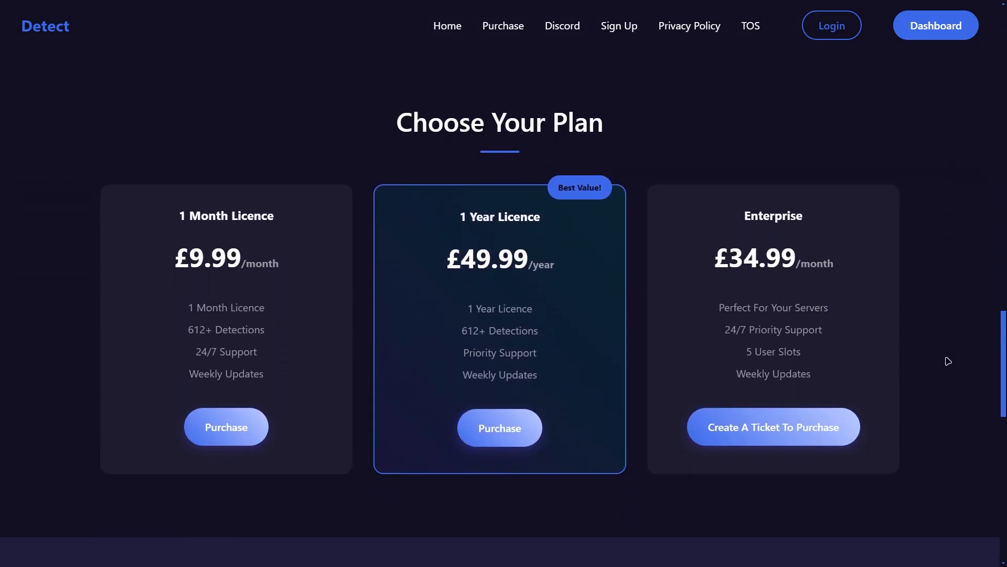
left_click(834, 41)
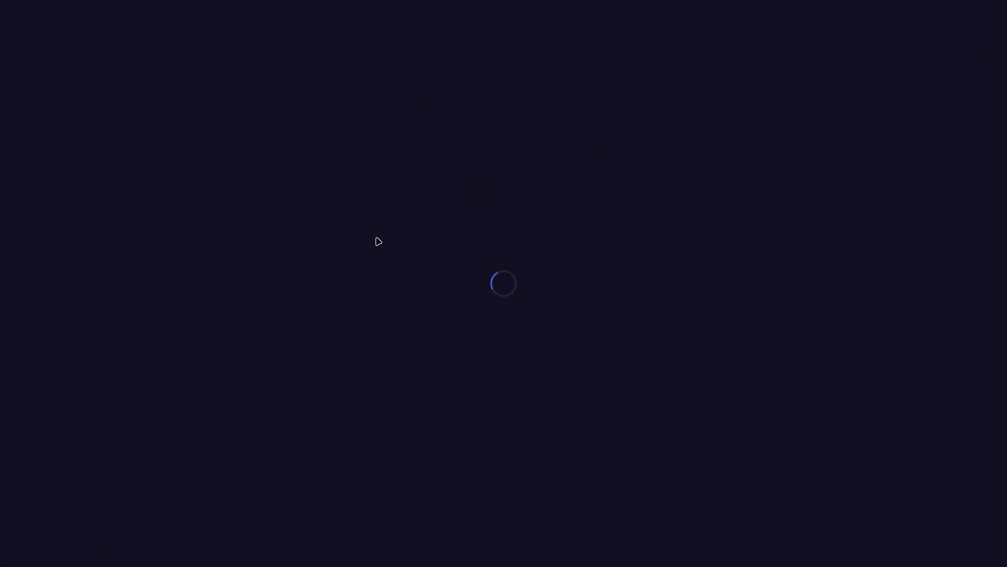
left_click(488, 401)
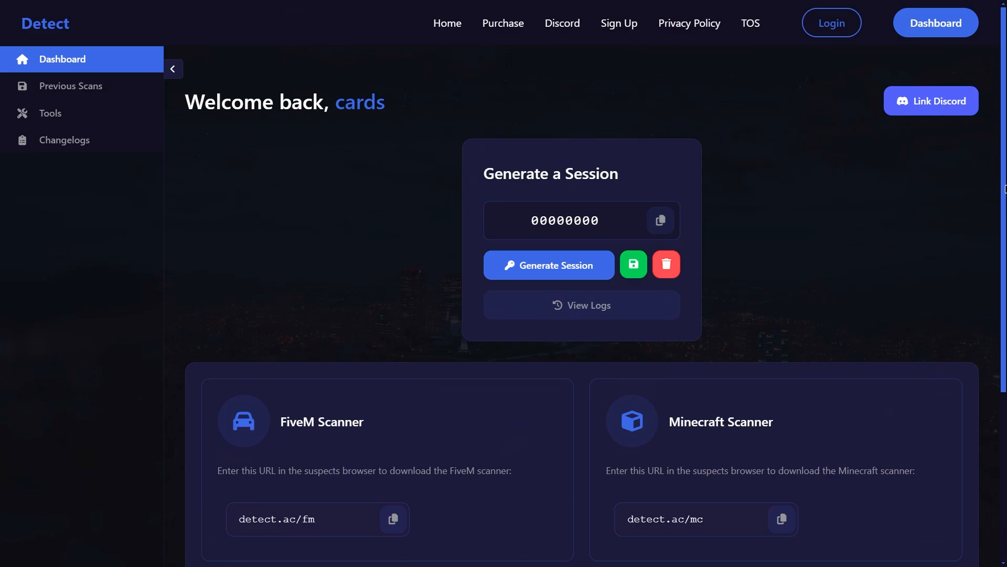
Step: Review the scanners on the Detect dashboard and view the general information of the first saved scan
scroll(973, 293, "down", 5)
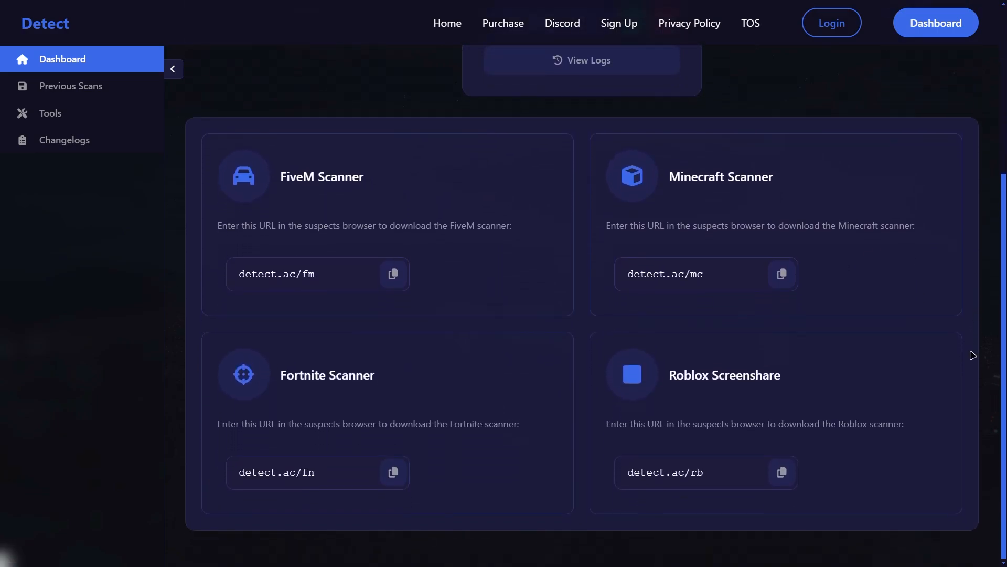
left_click(79, 97)
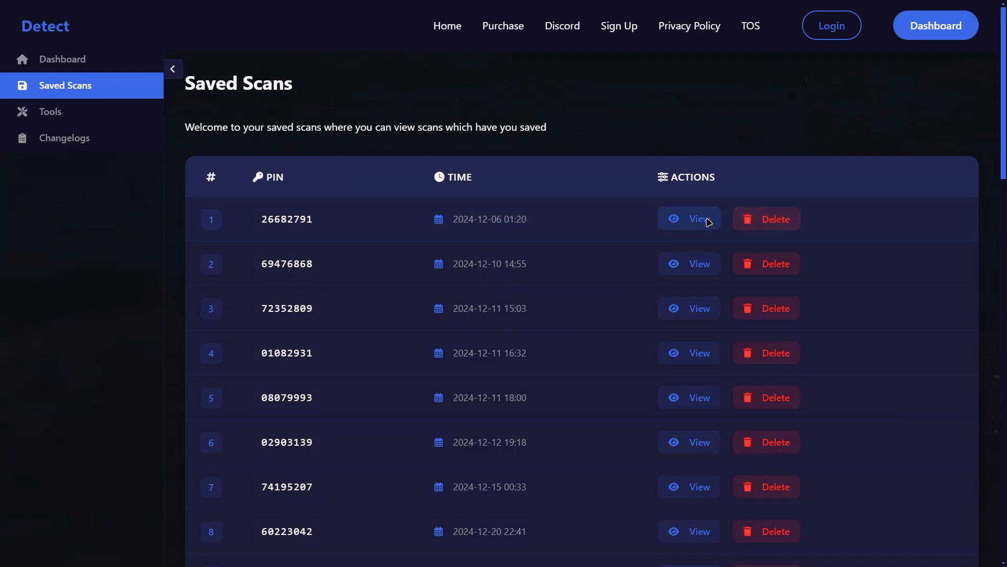
left_click(709, 222)
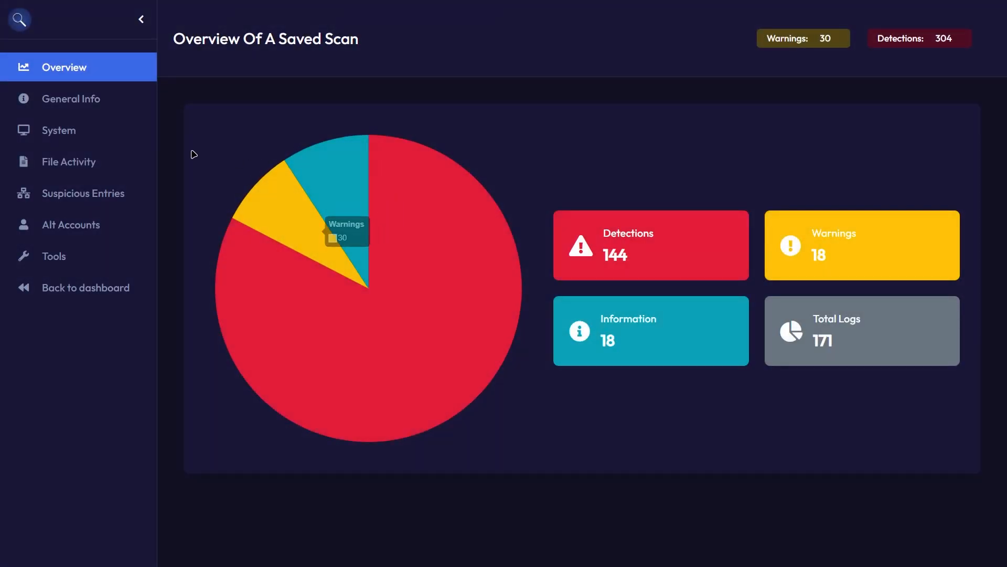
left_click(56, 103)
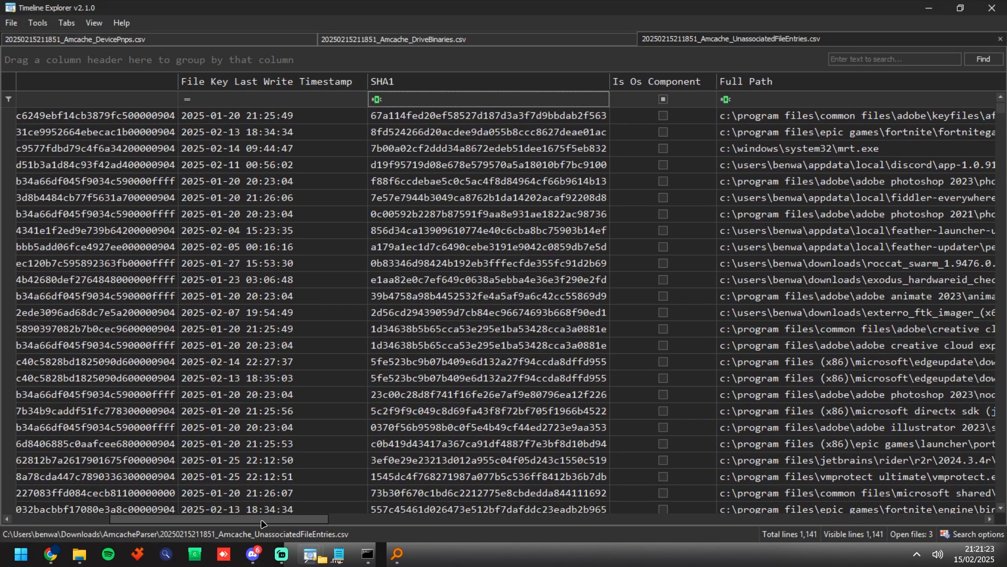
Step: Filter the Size column of the UnassociatedFileEntries data by 80108160
left_click_drag(264, 523, 644, 523)
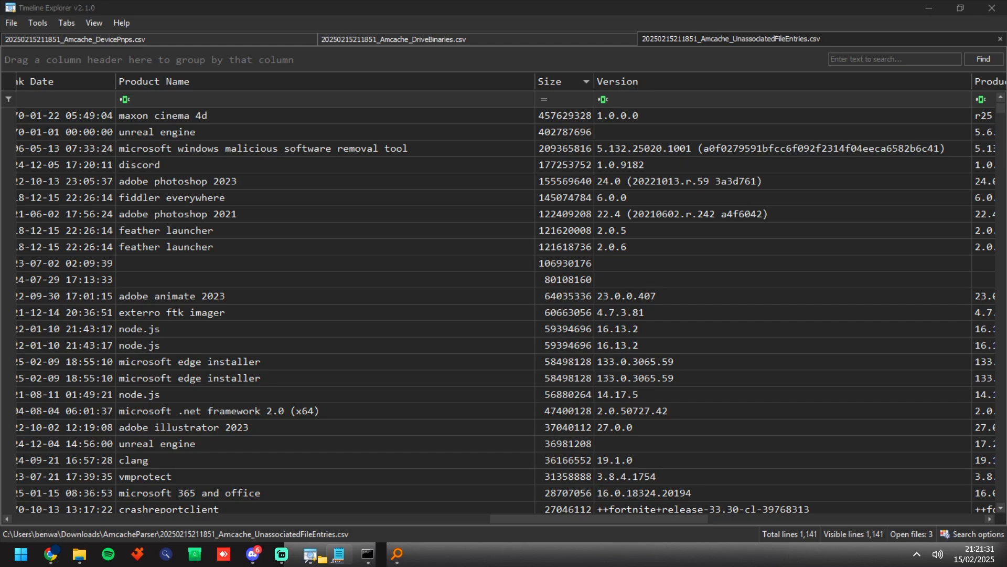
left_click(571, 98)
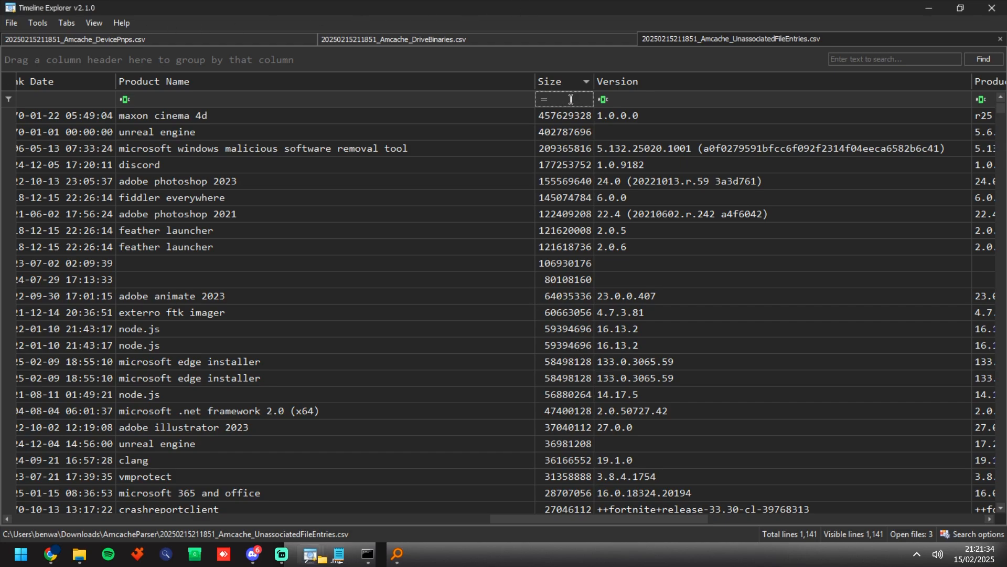
type("80108160")
Step: View the full contents of the matching entry's Full Path cell and close the cell contents window
left_click_drag(587, 494, 282, 477)
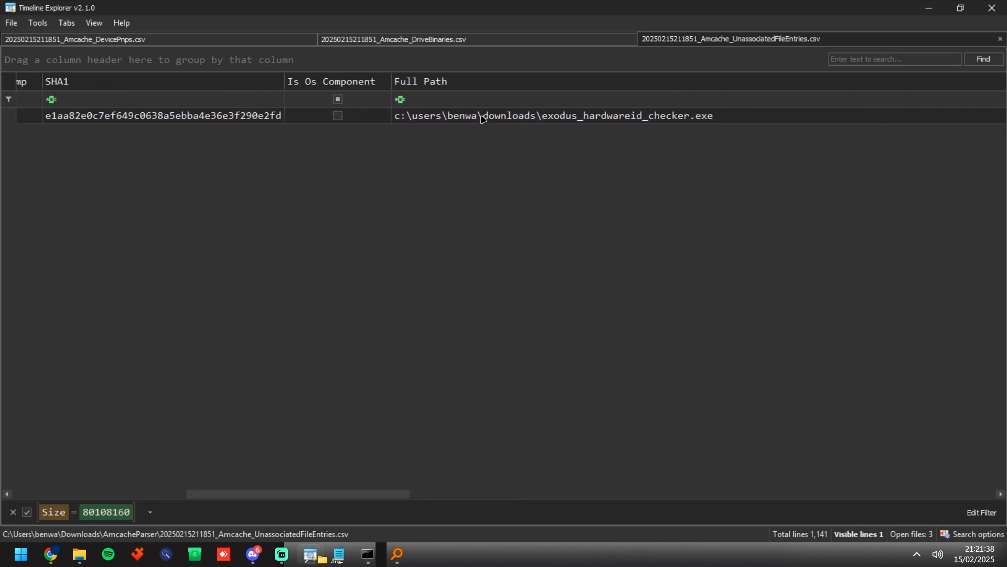
double_click(727, 116)
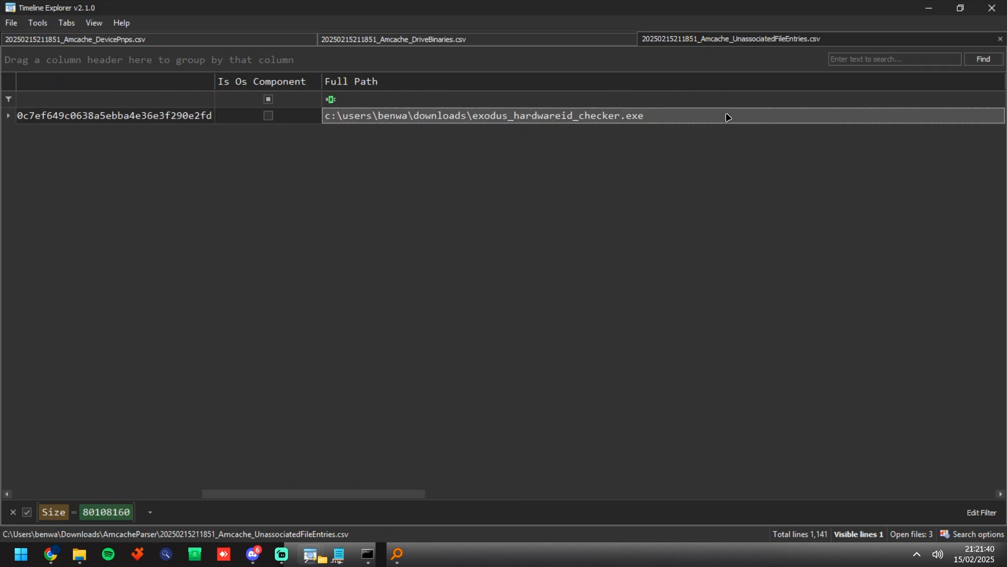
key("ctrl+a")
left_click(633, 102)
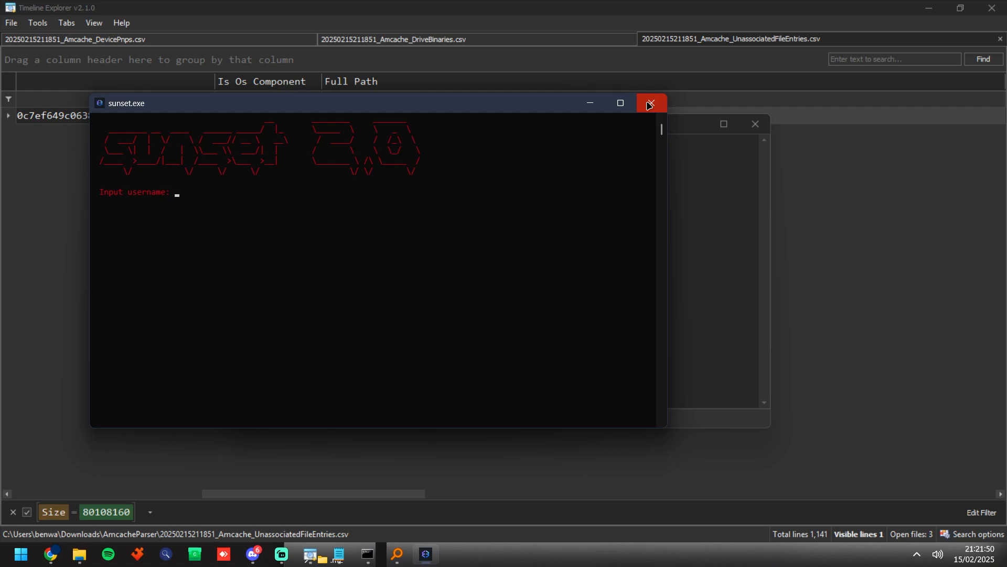
left_click(649, 105)
left_click(756, 124)
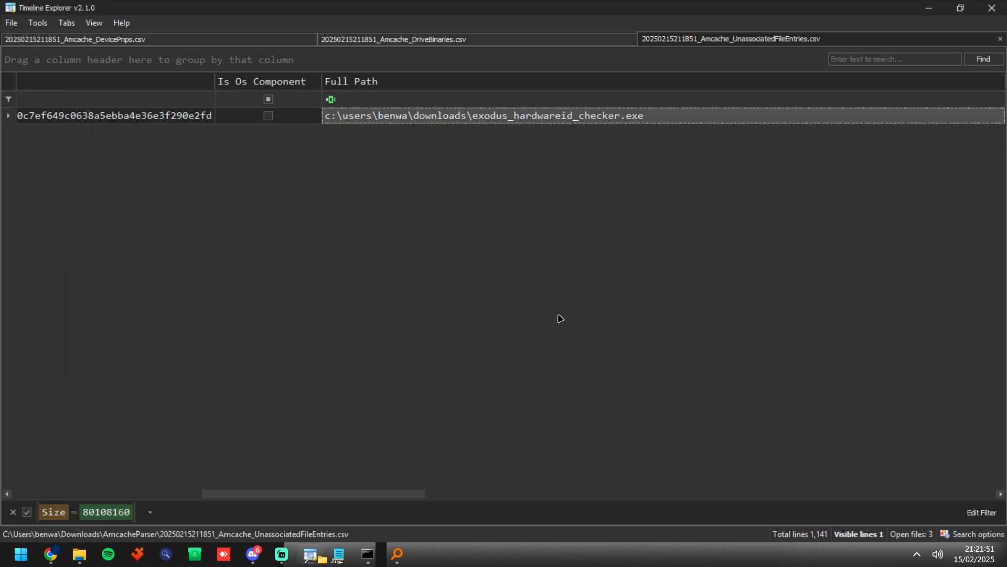
Step: Clear the file size filter from the Size column of the UnassociatedFileEntries data
left_click_drag(365, 494, 661, 517)
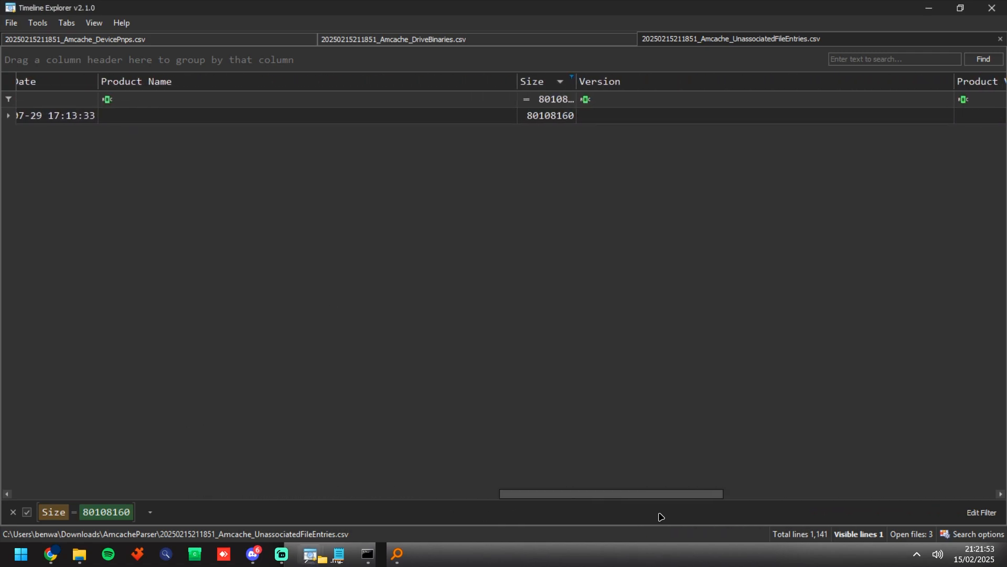
left_click(557, 121)
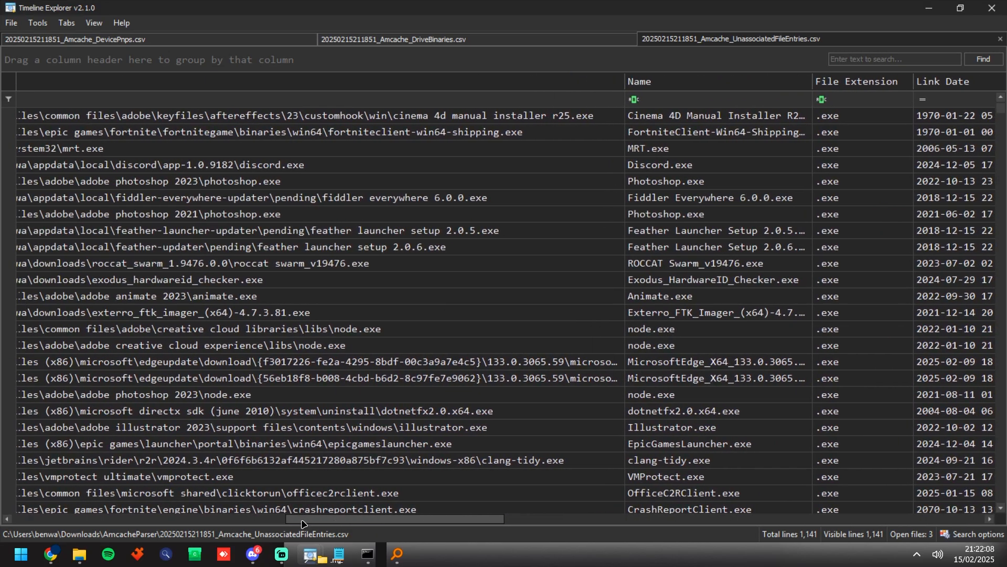
left_click_drag(293, 520, 268, 522)
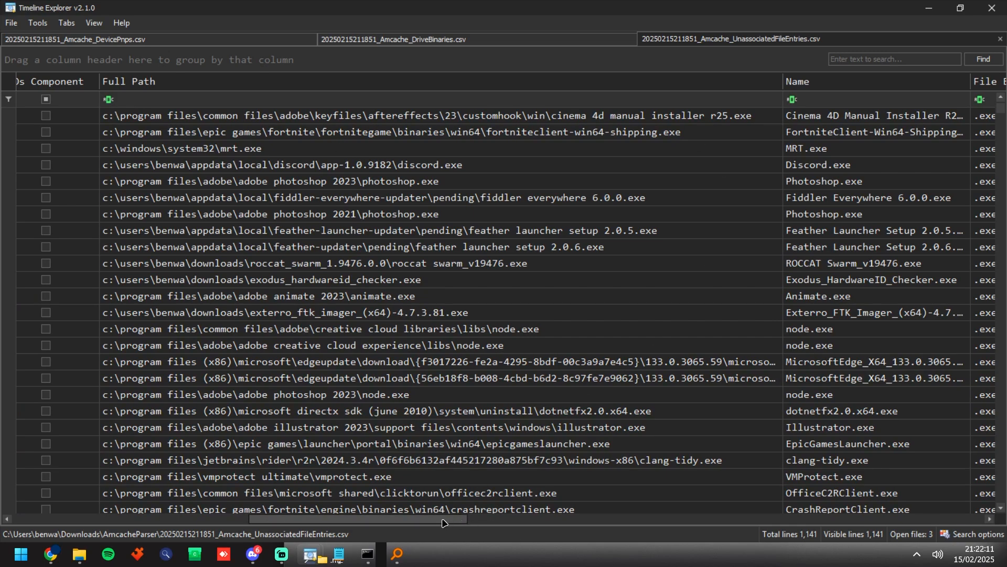
Step: Select and copy all Full Path cells of the UnassociatedFileEntries data, from the first row to the last
left_click_drag(444, 522, 287, 522)
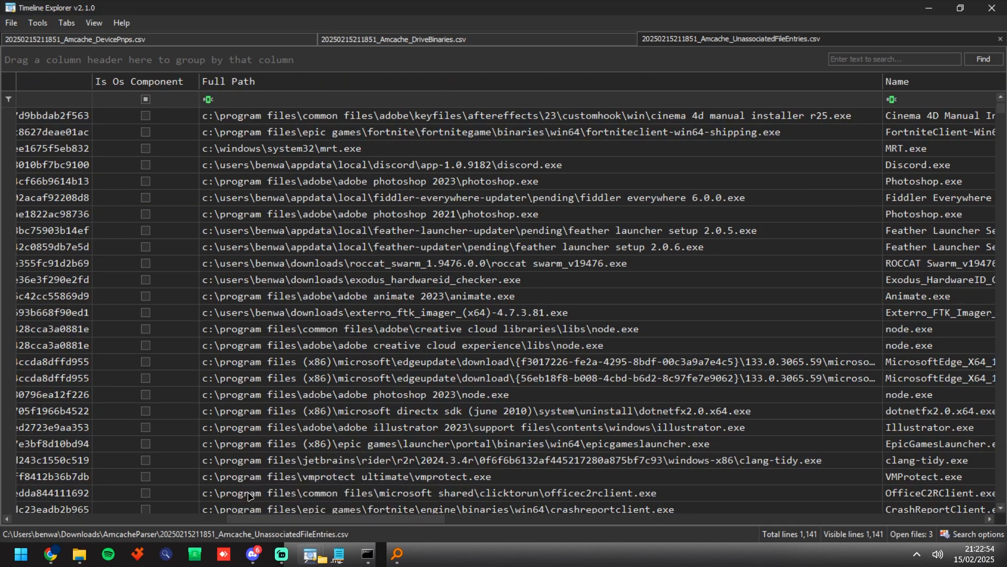
left_click(377, 121)
left_click_drag(1001, 107, 1002, 495)
key("Caps_Lock")
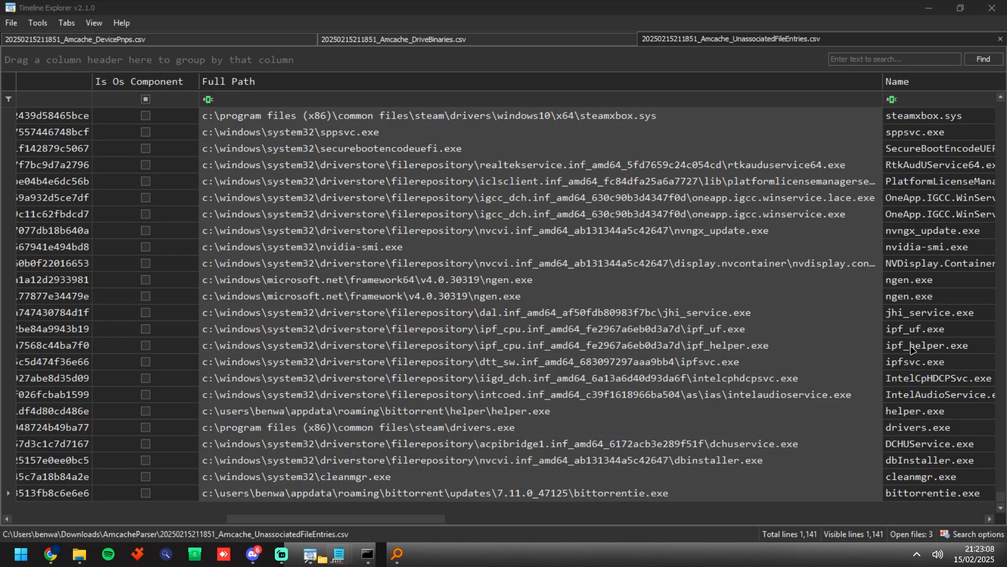
Step: Paste the copied paths into a blank Notepad document and save it as paths in the Downloads\ss1 folder
left_click_drag(0, 128, 551, 82)
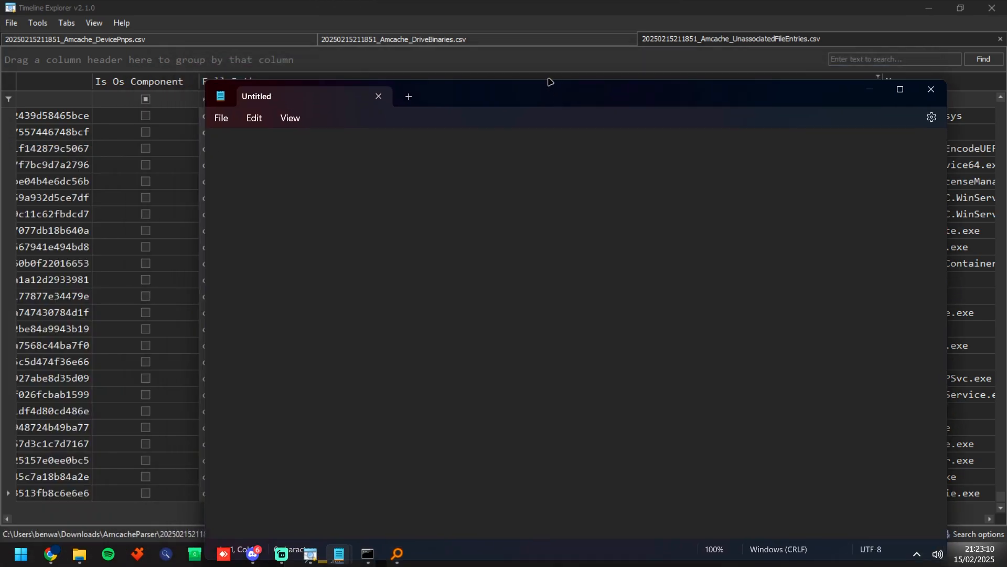
key("ctrl+v")
key("ctrl+s")
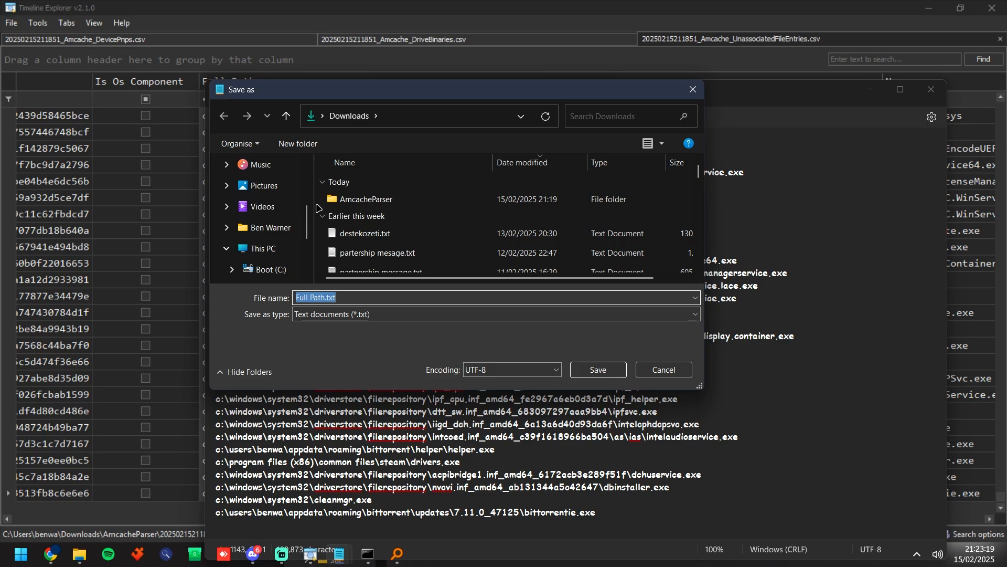
double_click(349, 198)
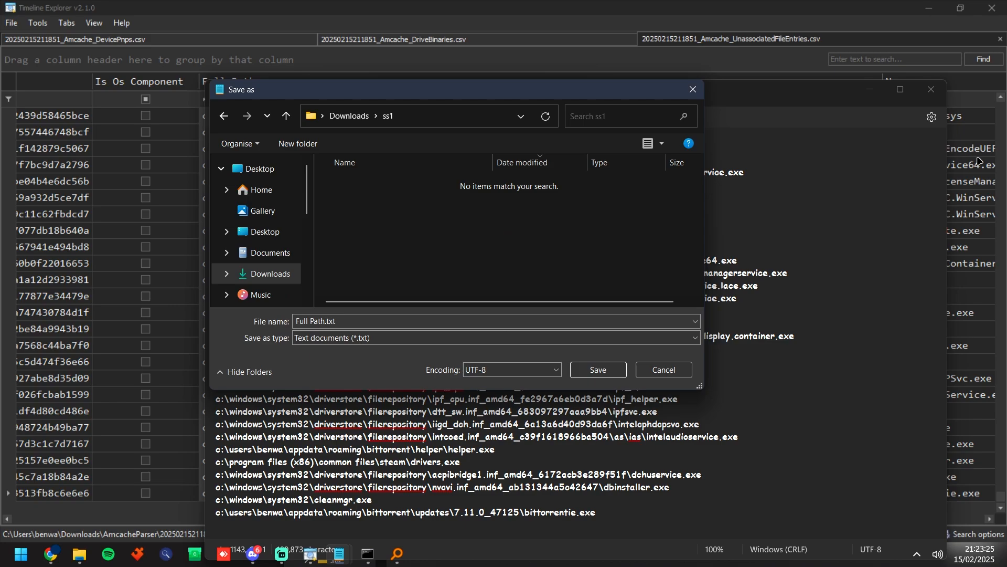
type("paths")
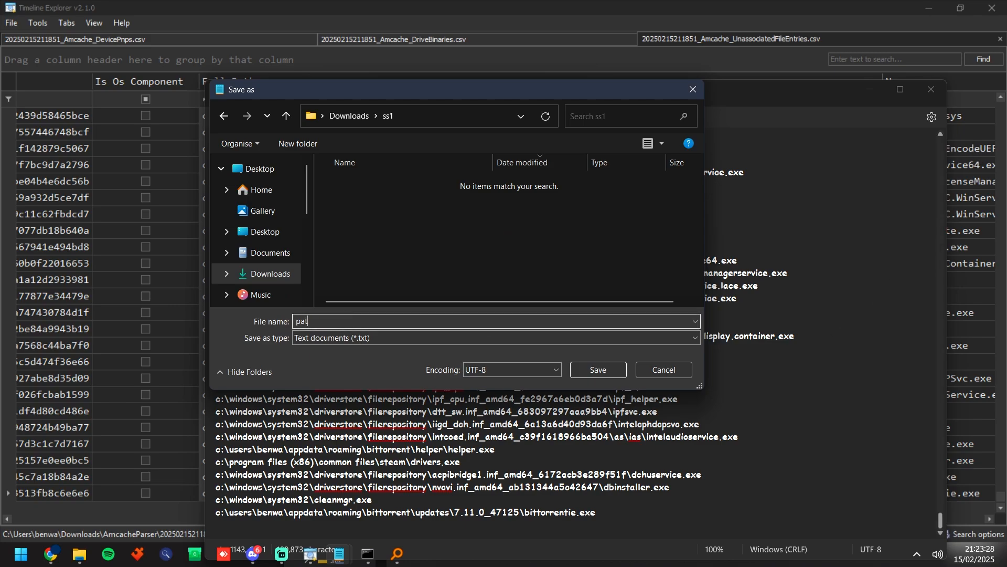
key("Return")
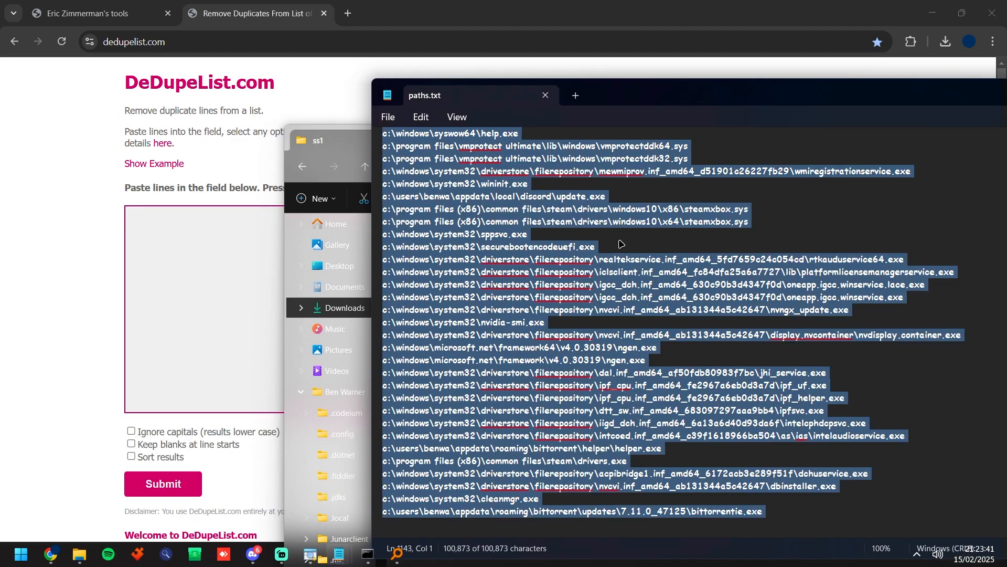
Step: Remove duplicate lines from the copied path list on dedupelist.com with the option to ignore capitals enabled
left_click(201, 288)
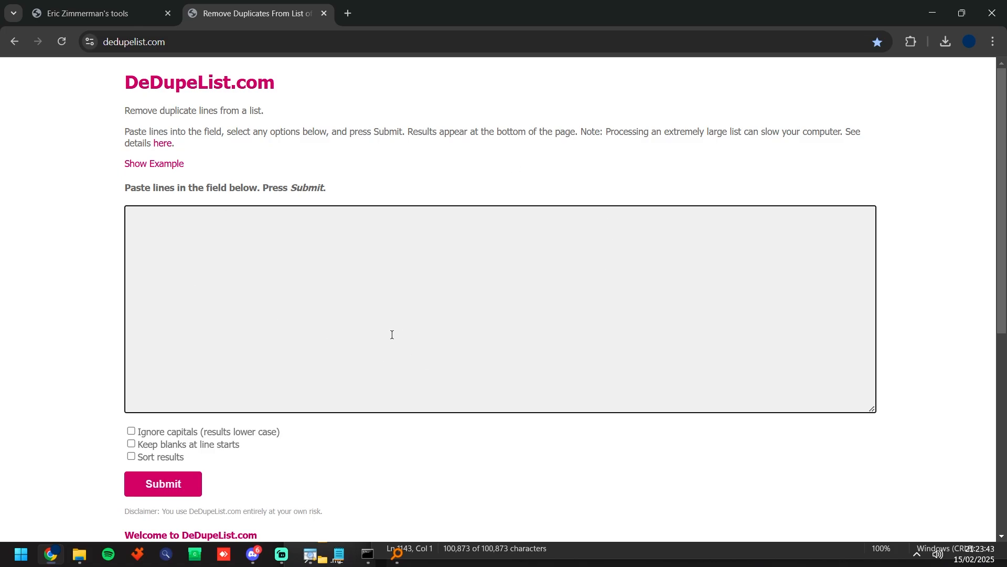
key("ctrl+v")
left_click(131, 432)
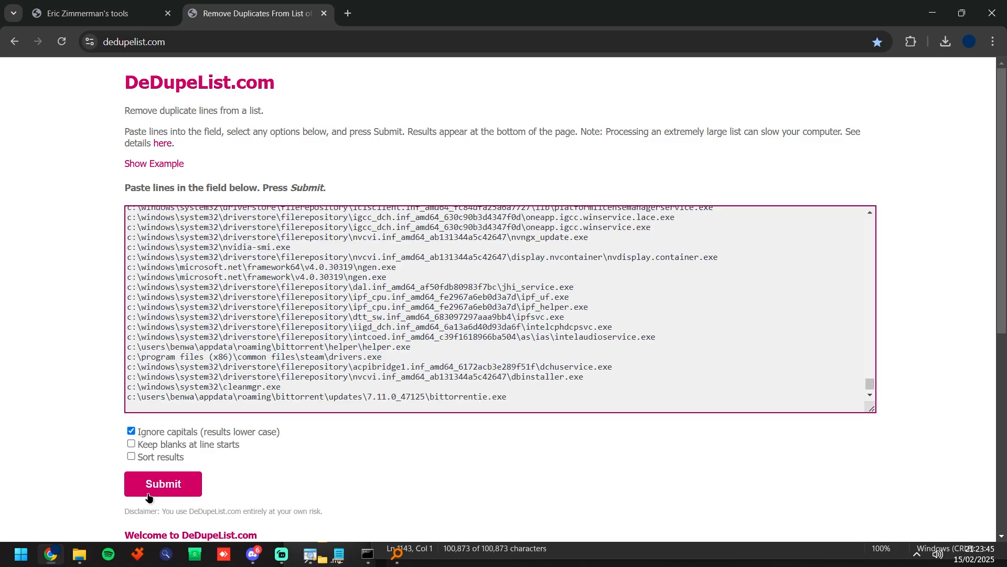
left_click(163, 491)
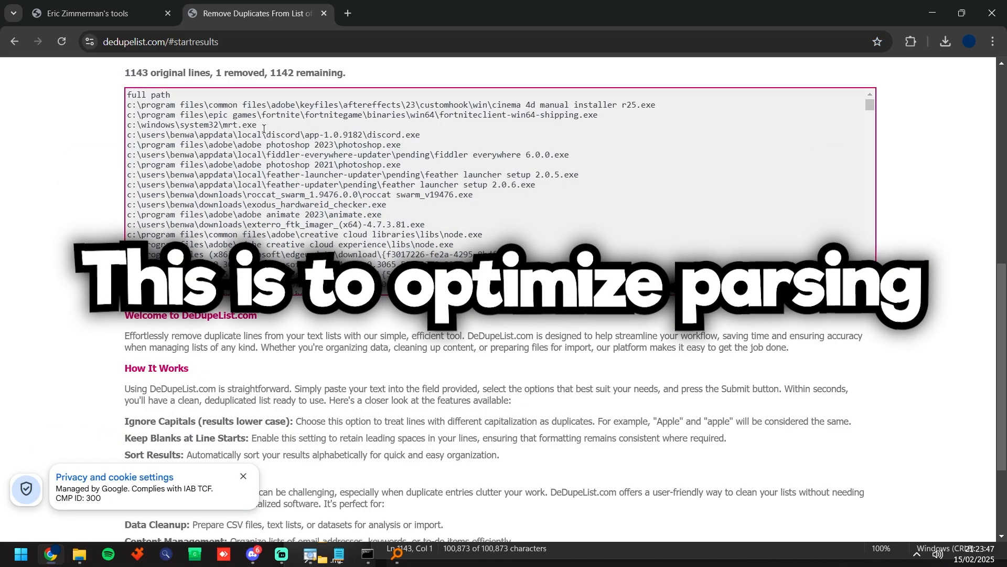
Step: Copy the whole deduplicated list and replace the contents of paths.txt in Notepad with it
left_click(400, 172)
key("ctrl+a")
key("ctrl+c")
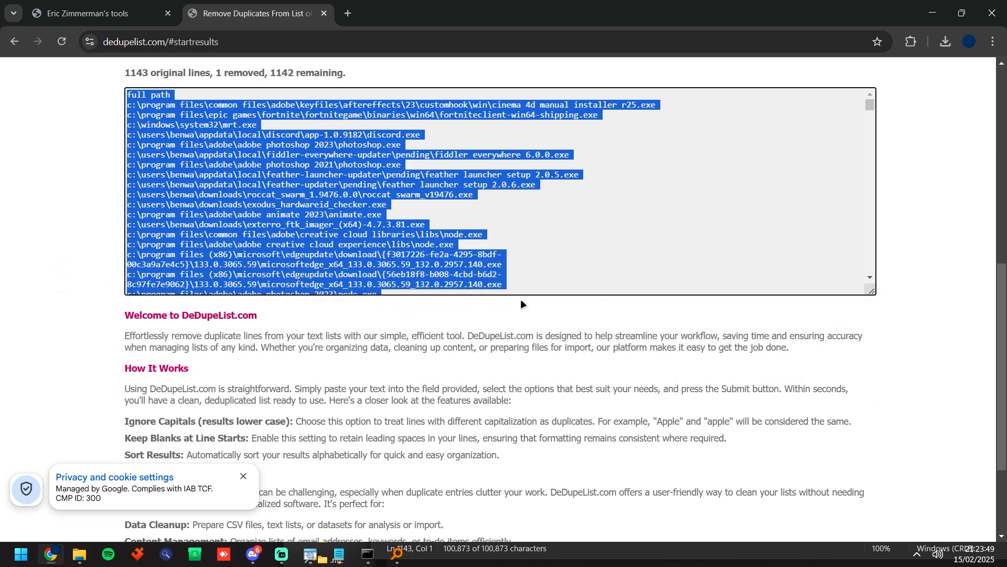
key("alt+Tab")
key("ctrl+v")
left_click_drag(641, 96, 476, 92)
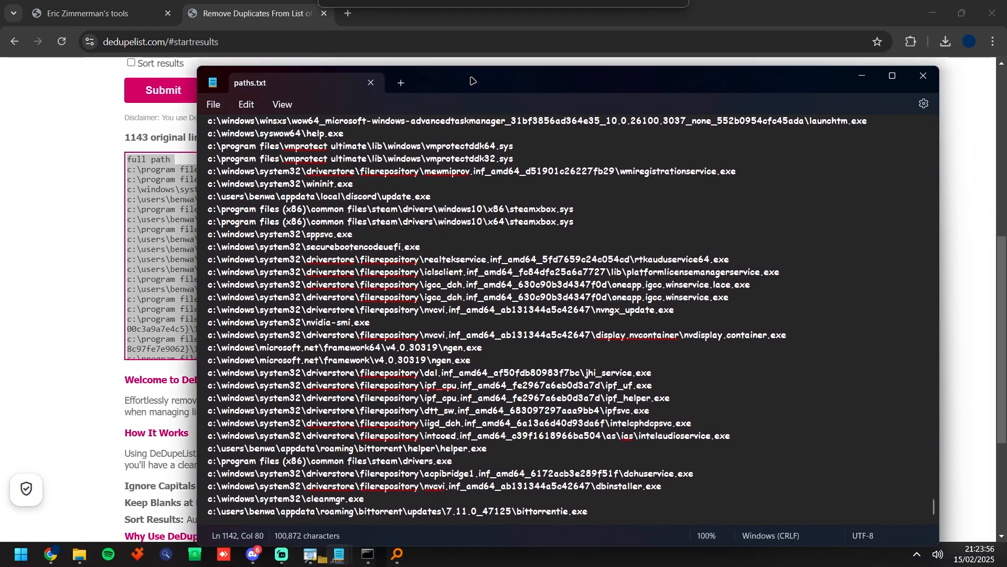
Step: Download PathsParser.exe from the v1.0.9 release of spokwn's PathsParser repository on GitHub into the ss1 folder
key("alt+Tab")
left_click(347, 14)
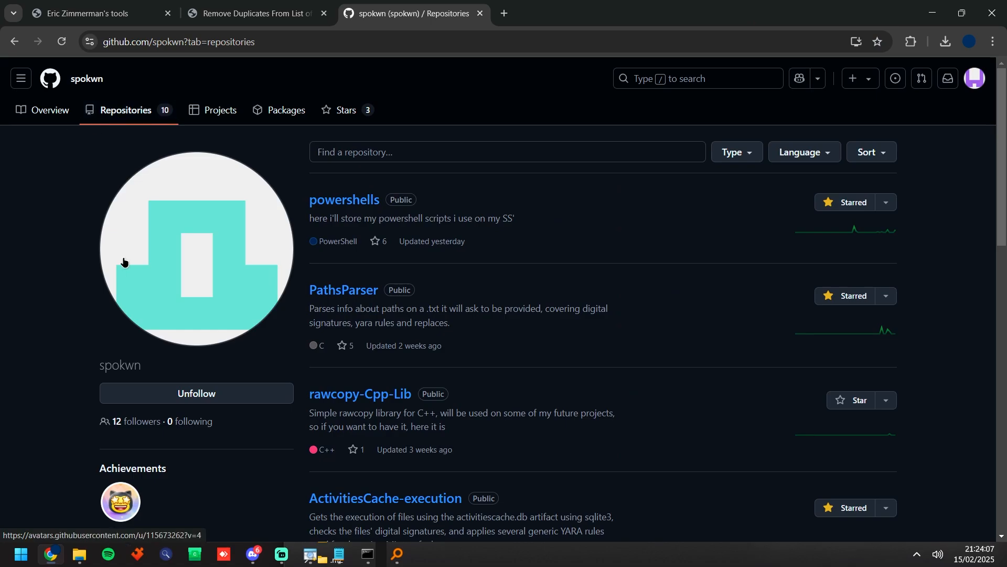
left_click(367, 298)
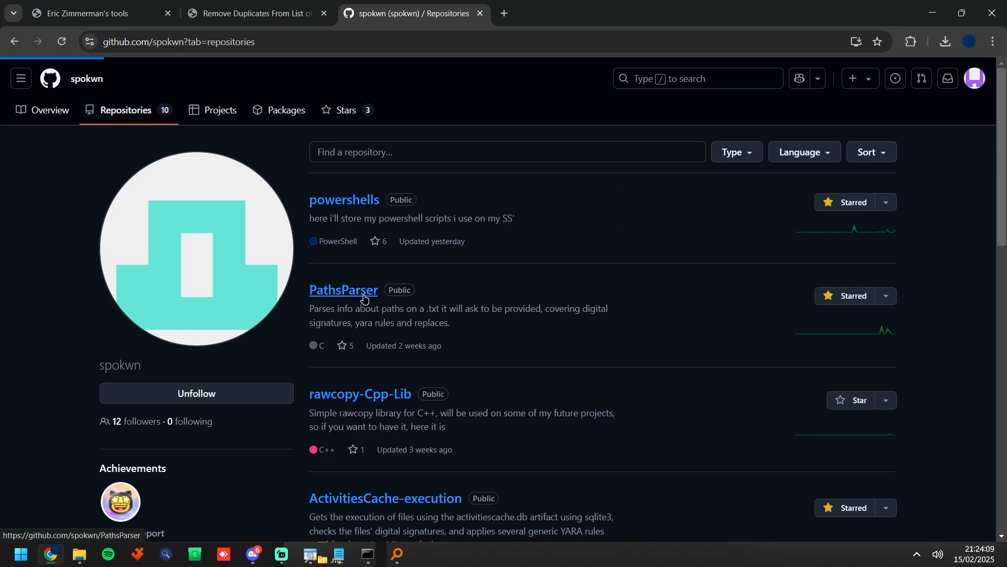
left_click(749, 434)
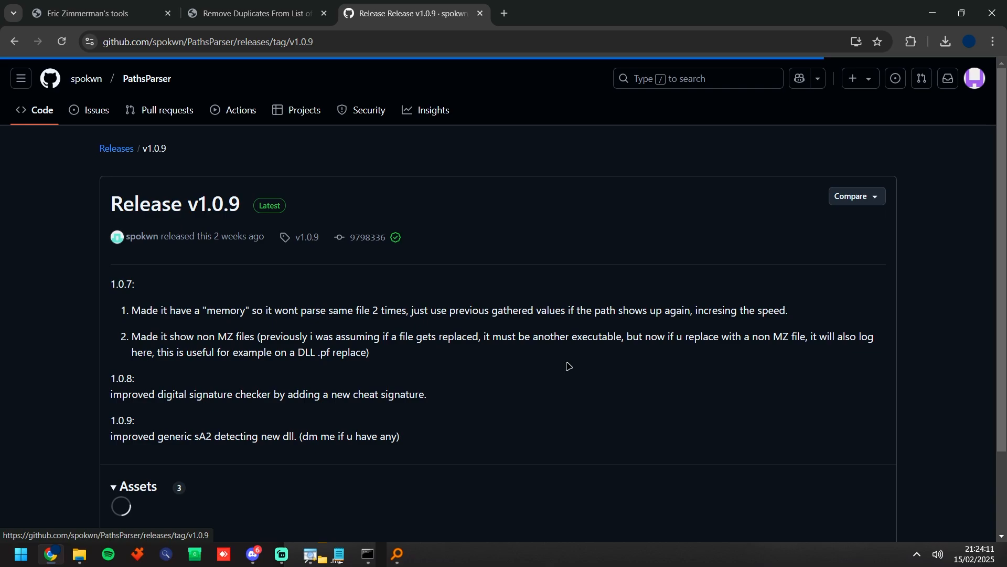
left_click(220, 520)
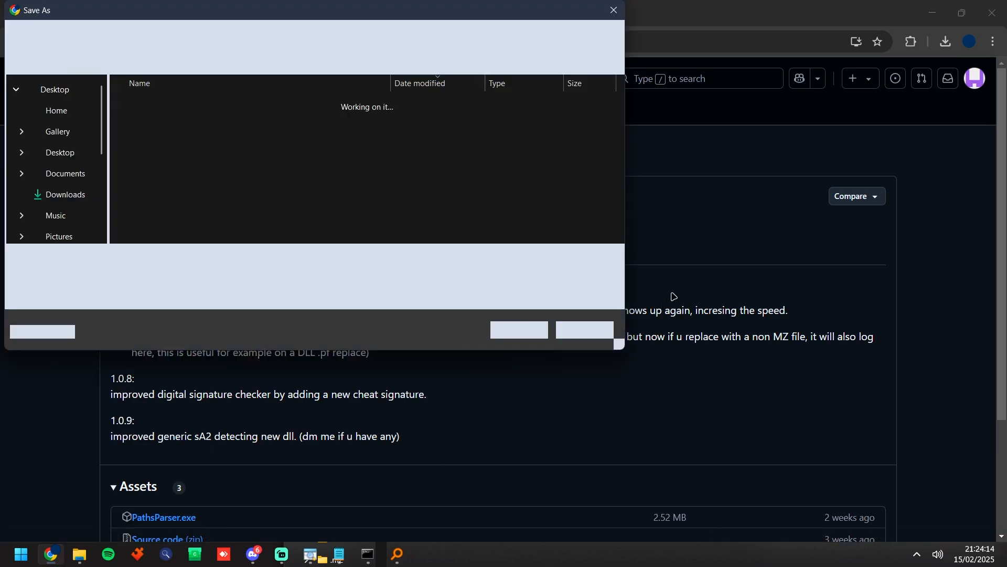
double_click(178, 126)
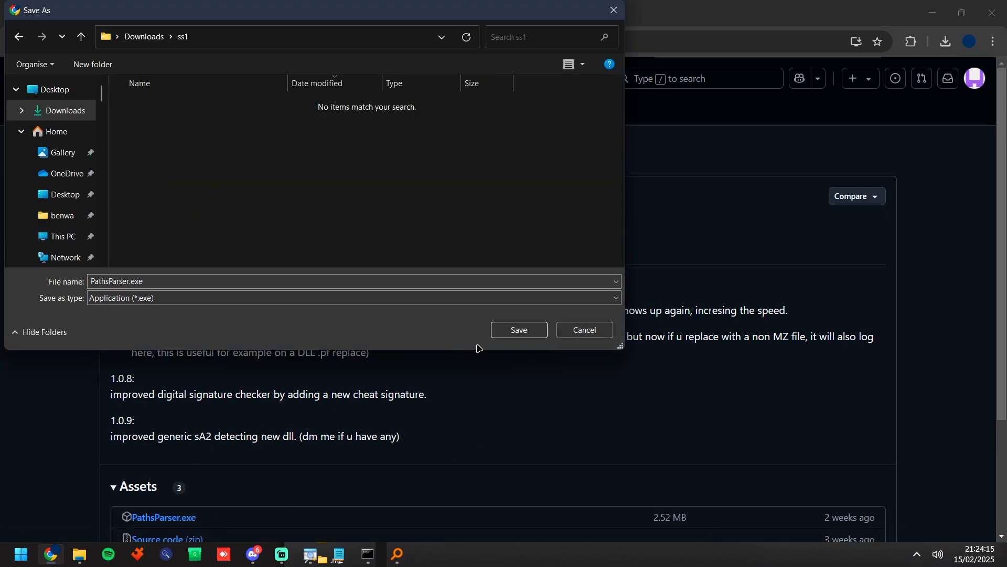
left_click(517, 330)
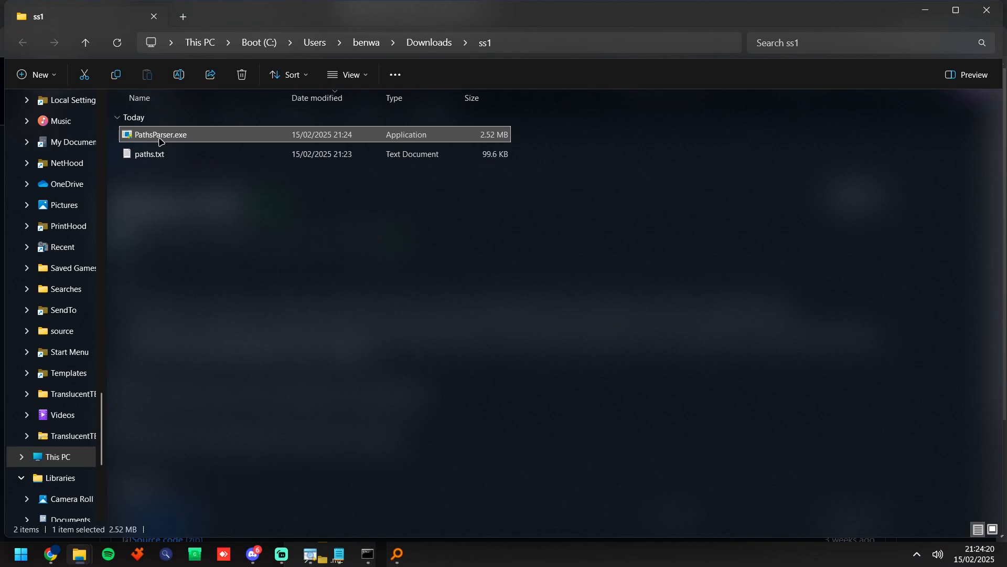
Step: Run PathsParser.exe from the ss1 folder and allow it through the Microsoft Defender SmartScreen block
double_click(159, 138)
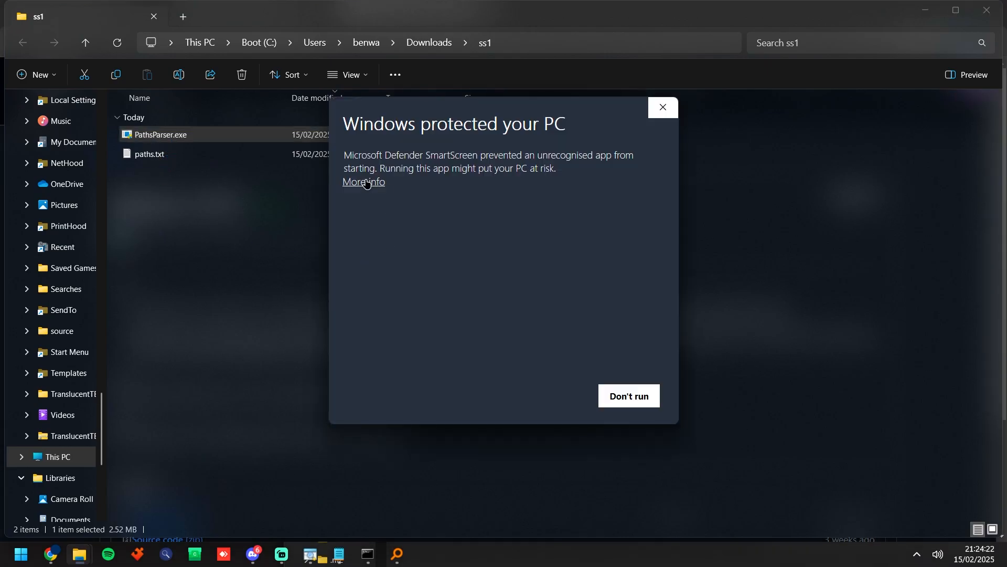
left_click(371, 181)
left_click(546, 397)
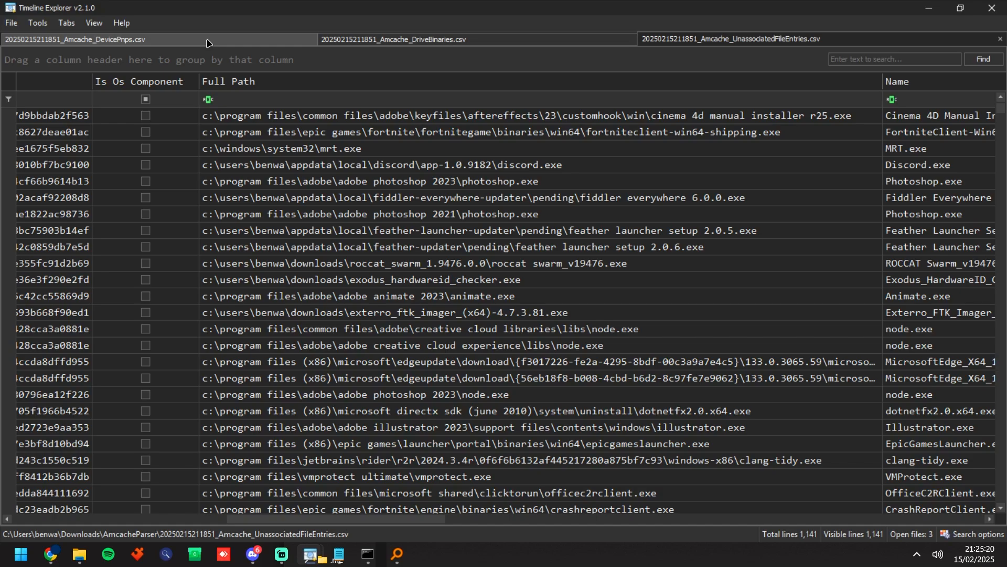
Step: Open the DevicePnps data in Timeline Explorer and review its entries sorted by Key Last Write Timestamp, newest first
left_click(208, 43)
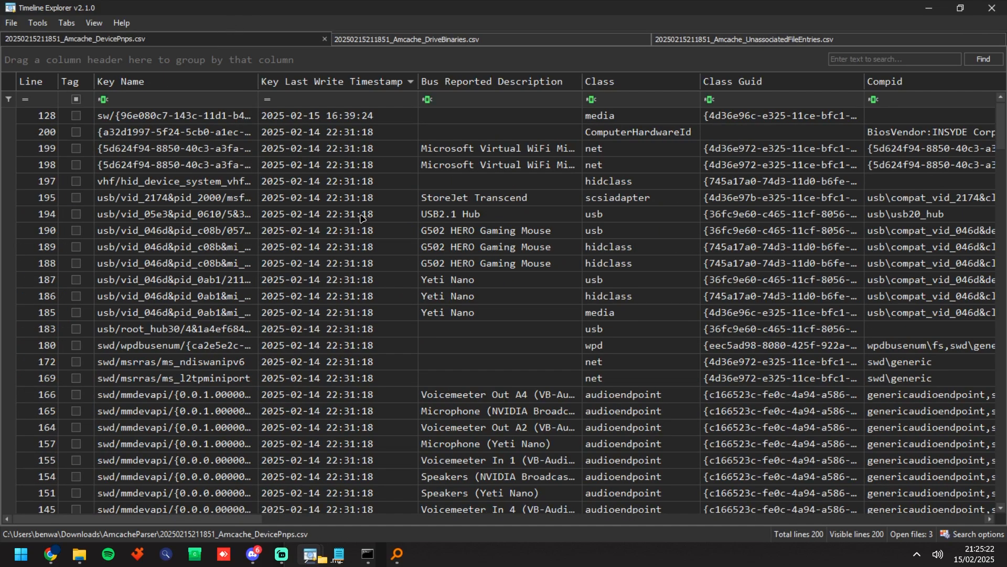
left_click(362, 82)
left_click(362, 81)
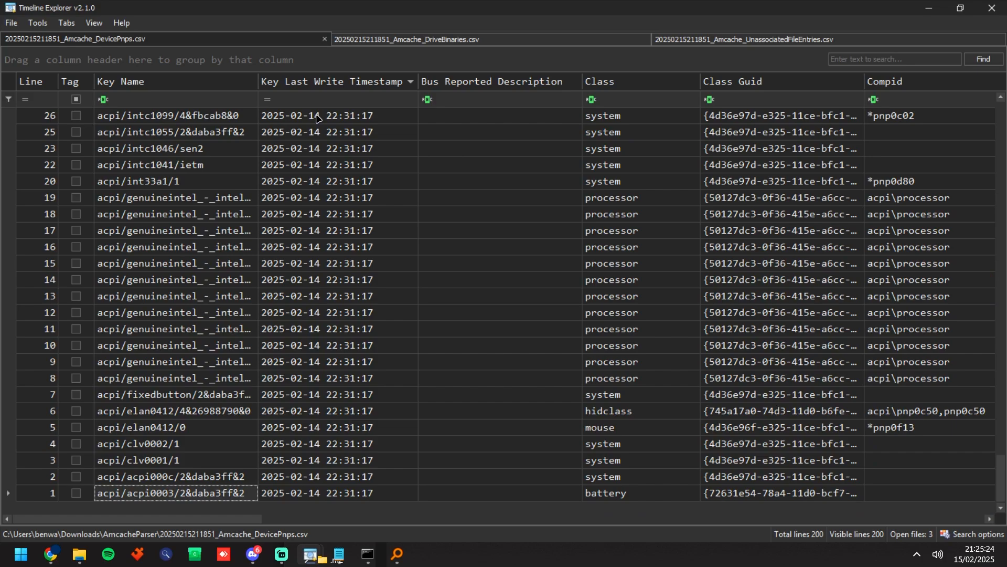
scroll(435, 184, "up", 20)
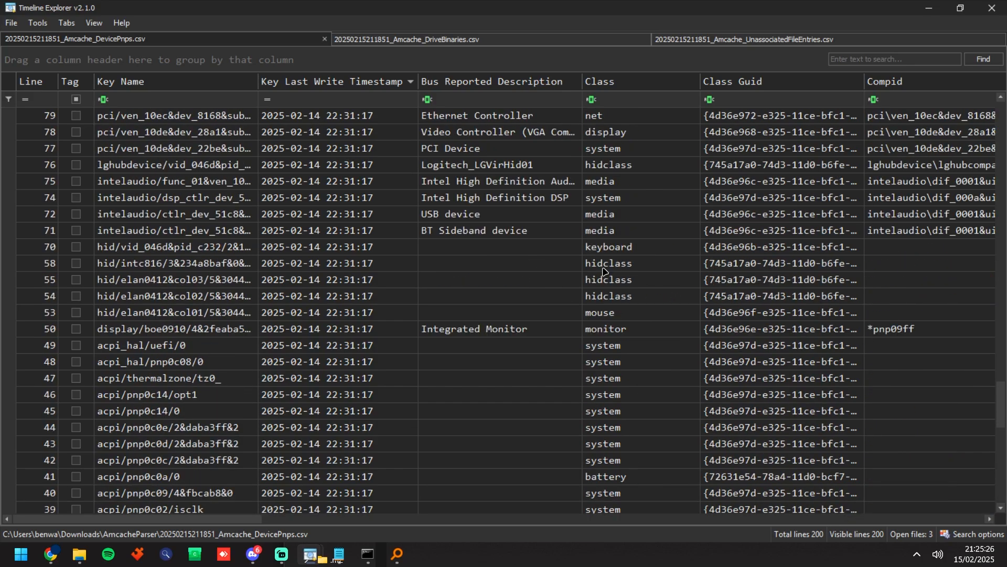
scroll(601, 272, "up", 15)
scroll(601, 272, "up", 1)
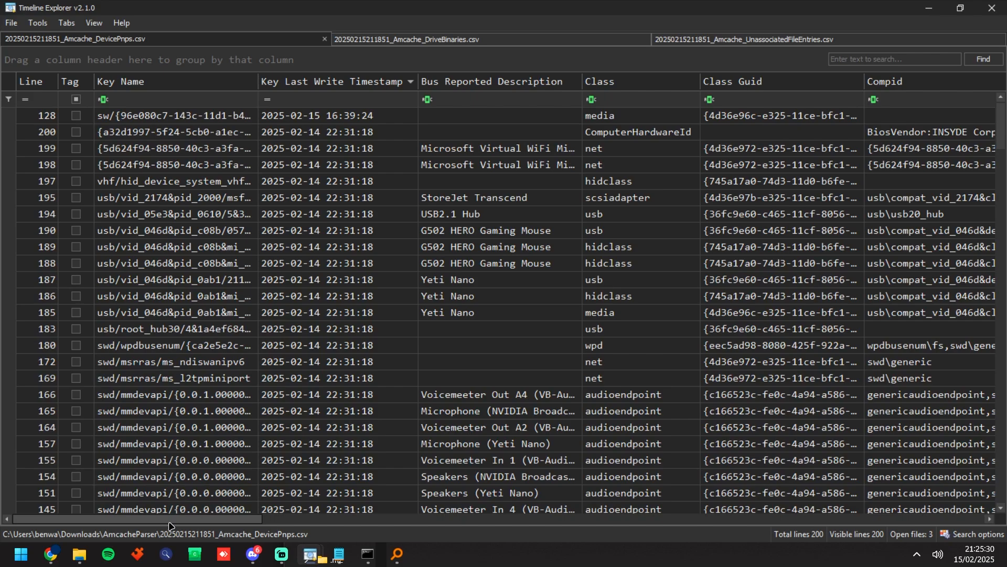
Step: Examine the USB device rows from StoreJet Transcend to Yeti Nano, including their class, Compid and description columns
scroll(117, 279, "right", 2)
left_click_drag(130, 202, 451, 312)
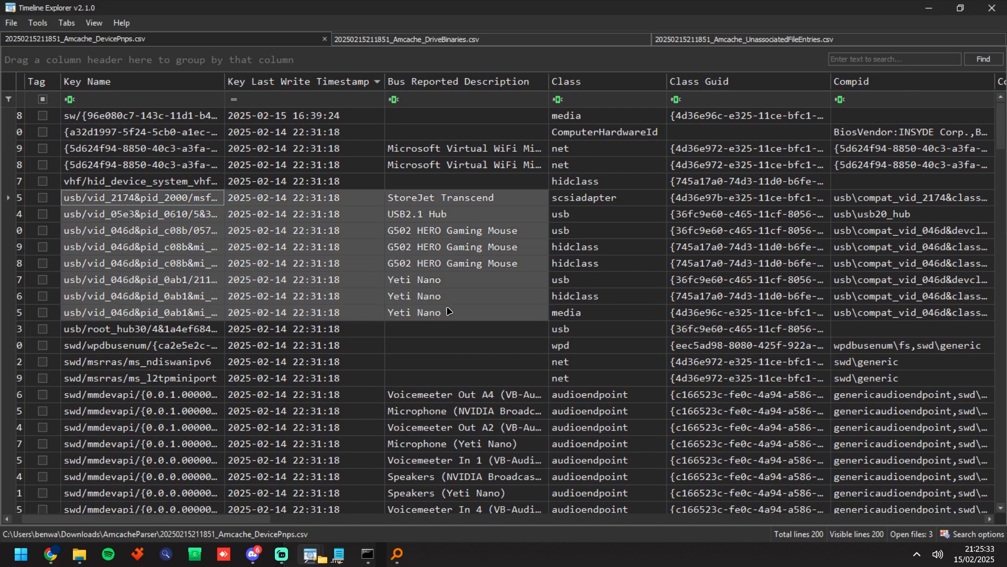
left_click(282, 273)
left_click_drag(219, 526, 360, 526)
left_click(319, 231)
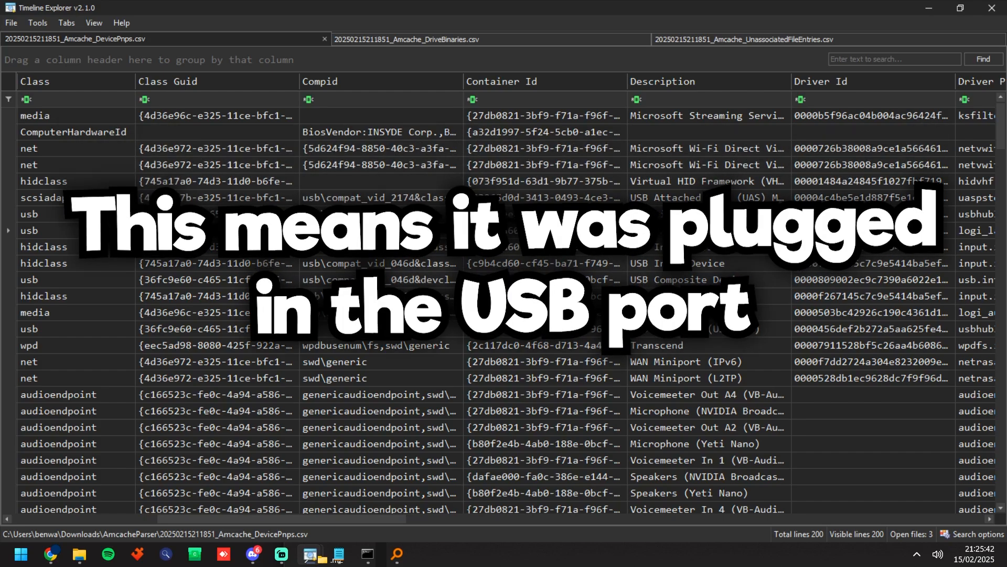
left_click(370, 443)
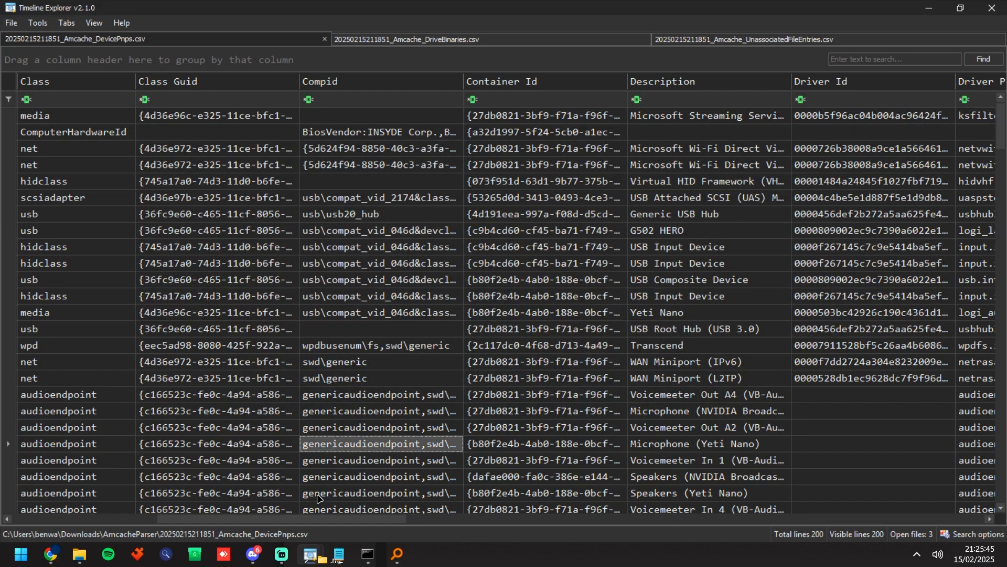
Step: Filter the DevicePnps entries to those whose Key Name contains pci
left_click_drag(274, 527, 113, 529)
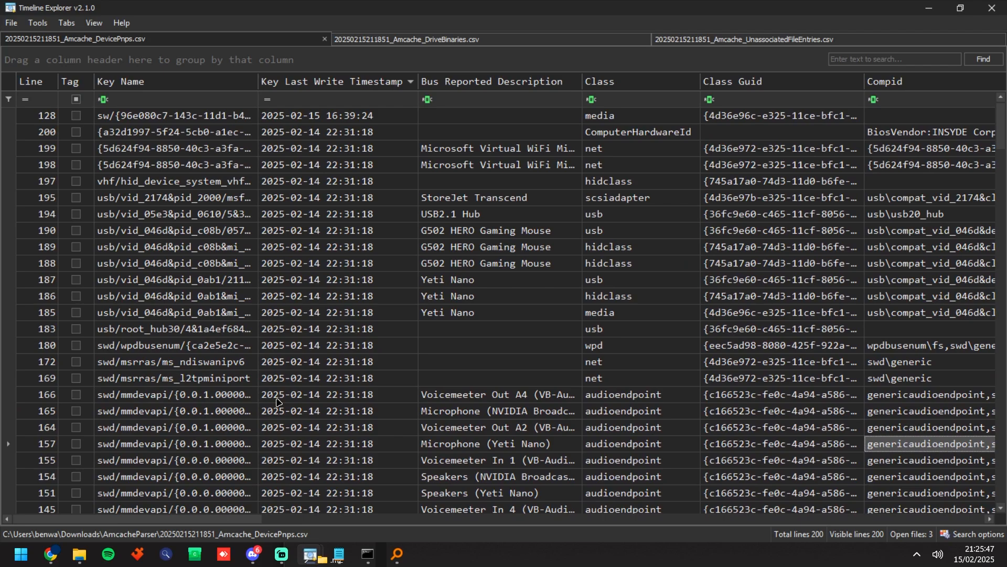
left_click(136, 100)
type("pci")
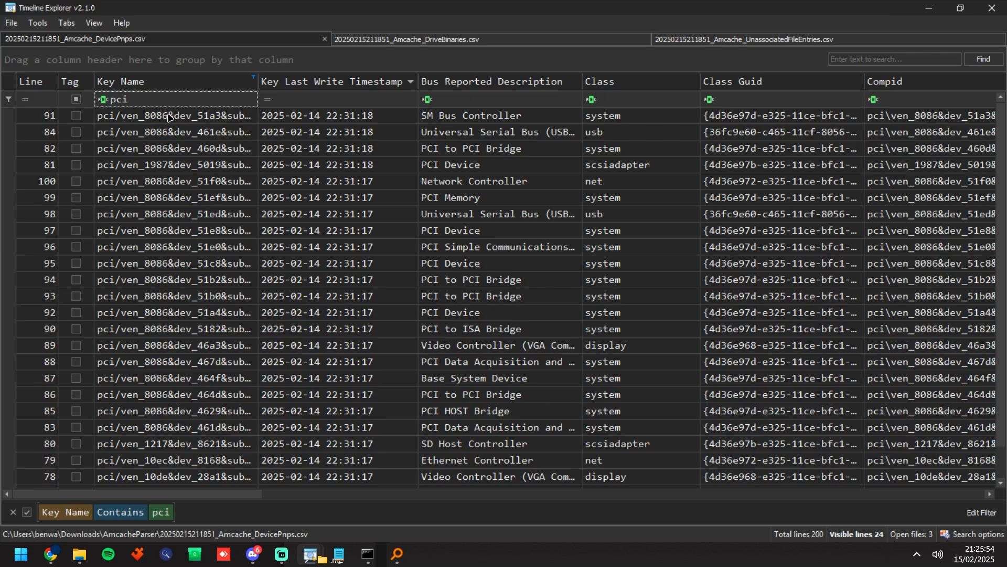
Step: Examine the PCI device rows, including their key names, bus reported descriptions, driver names and remaining driver columns
left_click_drag(170, 117, 173, 395)
left_click_drag(478, 116, 476, 410)
mouse_move(223, 494)
left_mouse_down()
mouse_move(502, 512)
mouse_move(222, 511)
left_mouse_up()
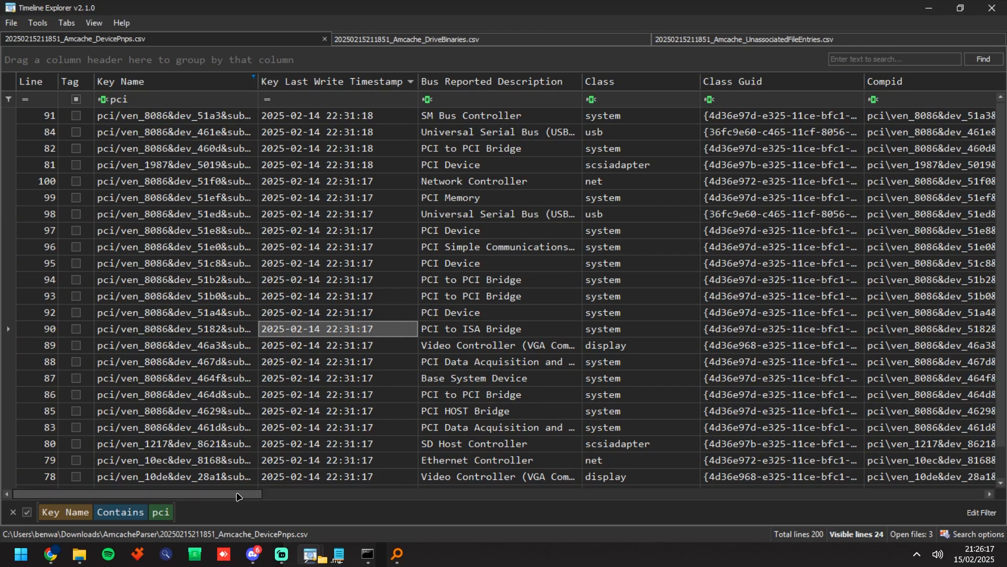
left_click_drag(239, 496, 548, 498)
left_click_drag(516, 117, 543, 472)
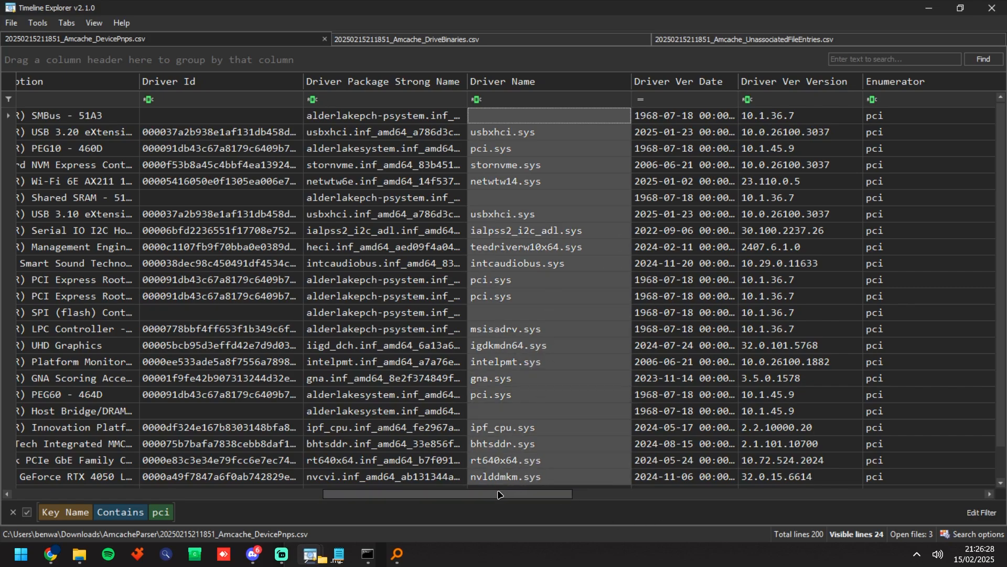
left_click_drag(498, 494, 758, 494)
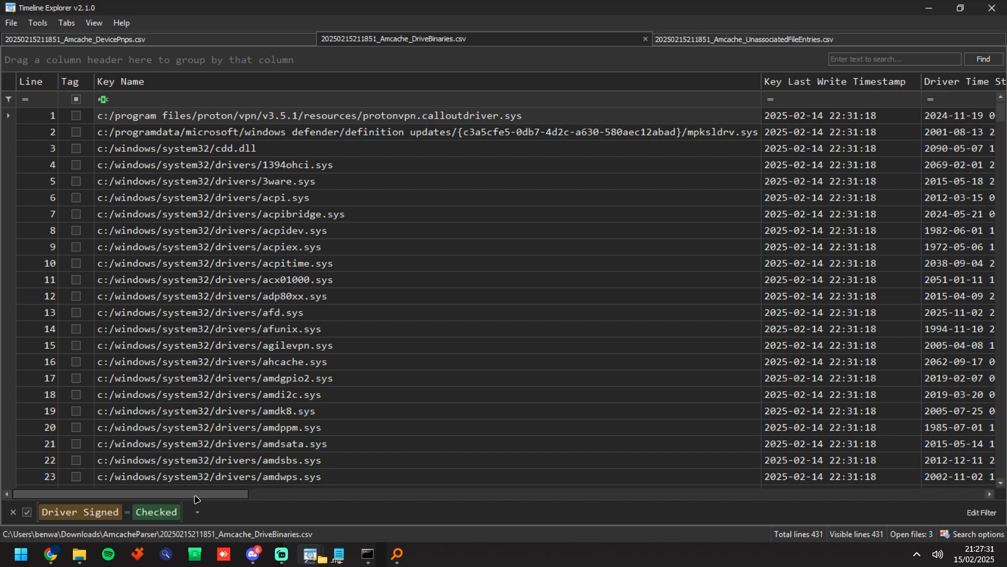
Step: Sort the DriveBinaries data by Driver Signed in descending order and filter it to unchecked Driver Signed entries
left_click_drag(198, 499, 461, 426)
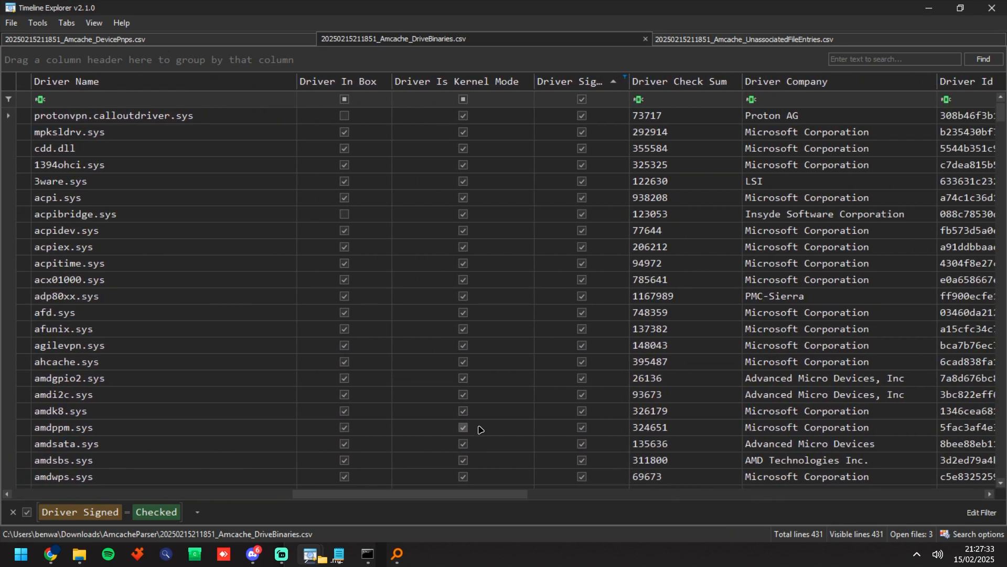
left_click(613, 84)
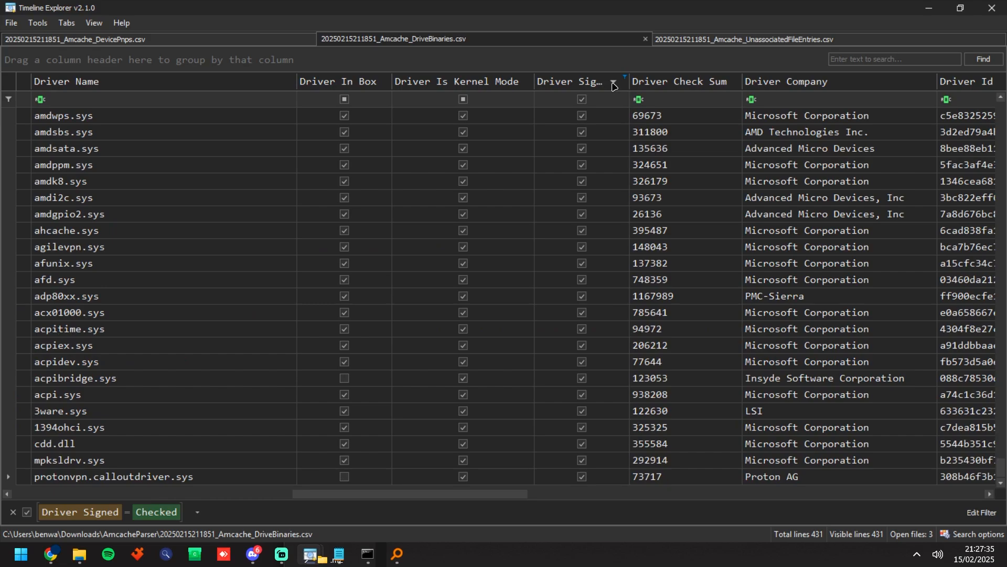
left_click(583, 100)
left_click(582, 99)
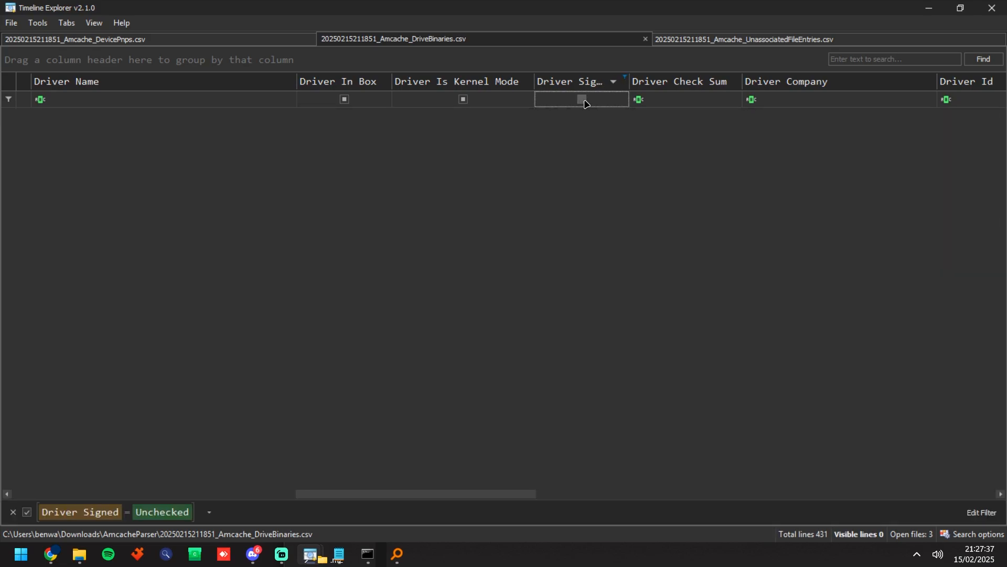
Step: Set the Driver Signed filter back to checked and go to the Key Name column's driver paths
left_click(582, 99)
left_click(582, 99)
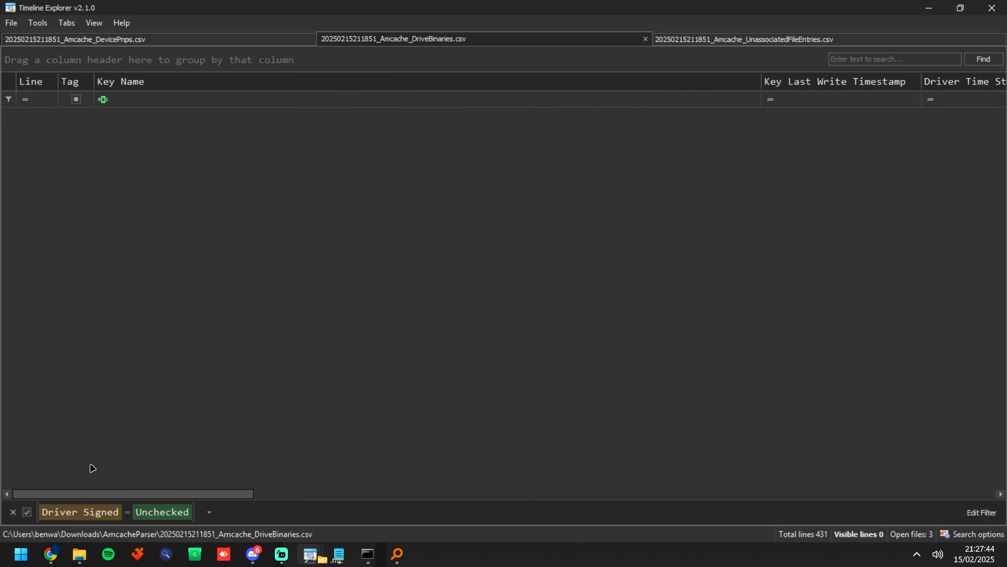
left_click_drag(191, 494, 153, 494)
left_click(553, 99)
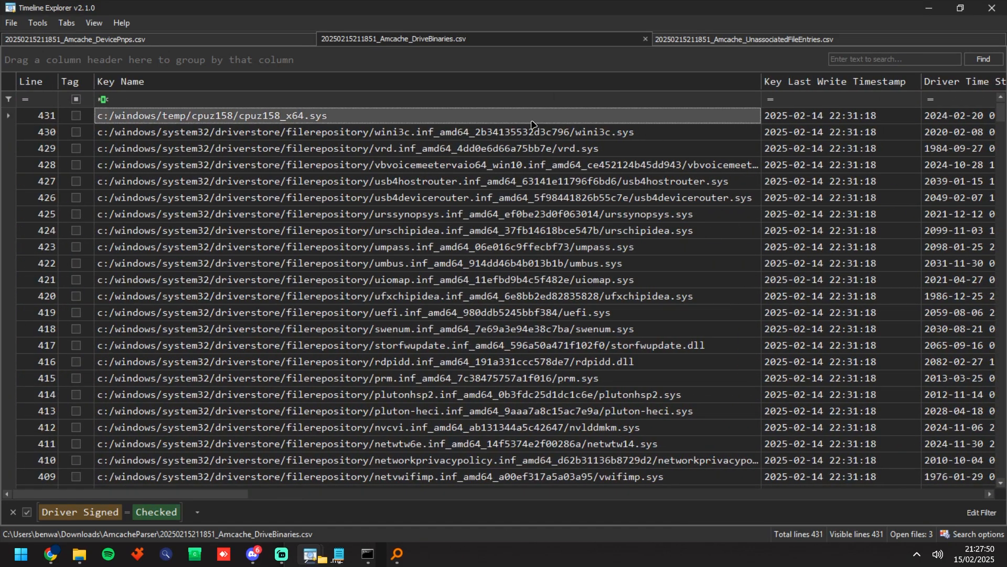